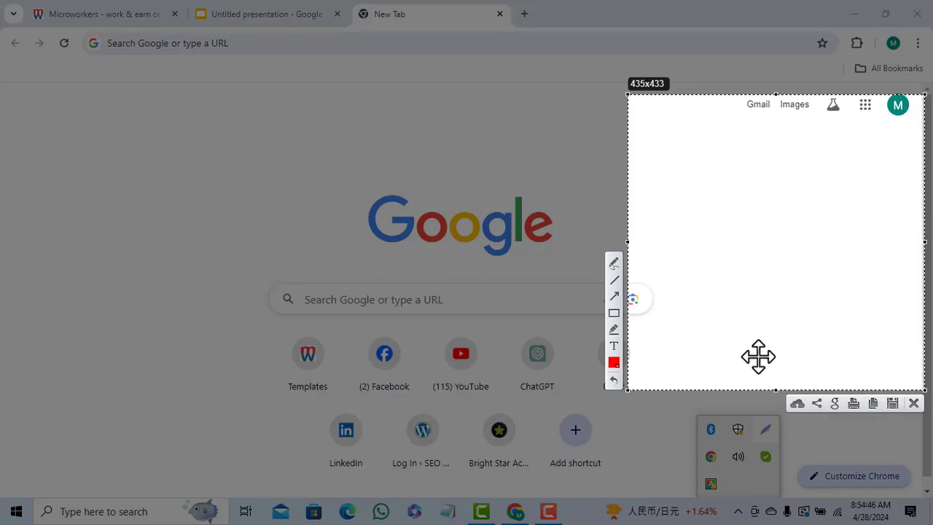
- Draw the red top box with an arrow down to a horizontal line beneath it
{"action": "left_click", "coordinate": [615, 311]}
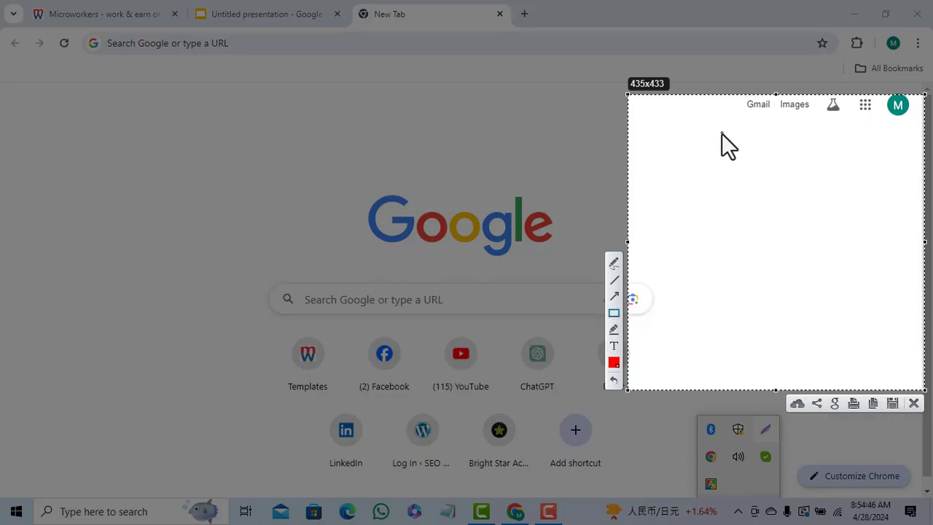
{"action": "left_click_drag", "start_coordinate": [735, 137], "coordinate": [800, 171]}
{"action": "left_click_drag", "start_coordinate": [767, 172], "coordinate": [768, 195]}
{"action": "left_click", "coordinate": [614, 280]}
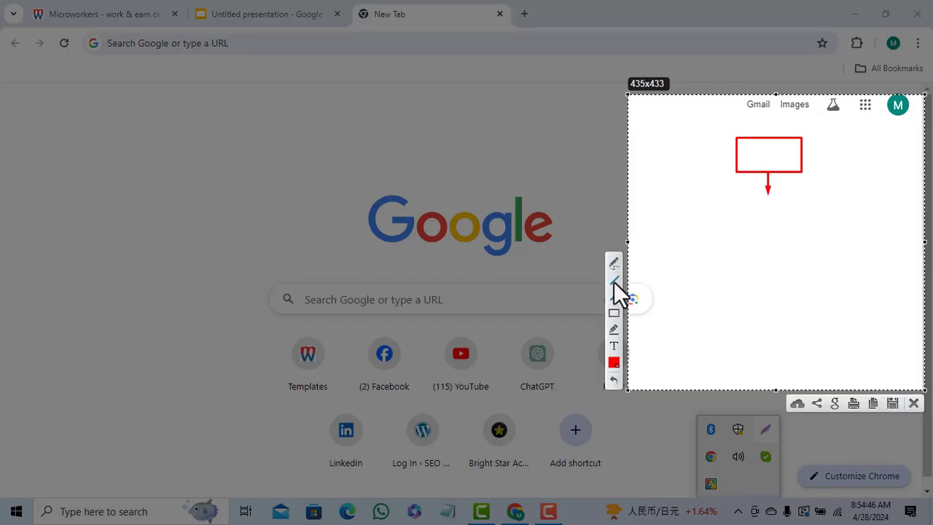
{"action": "left_click_drag", "start_coordinate": [640, 200], "coordinate": [909, 197]}
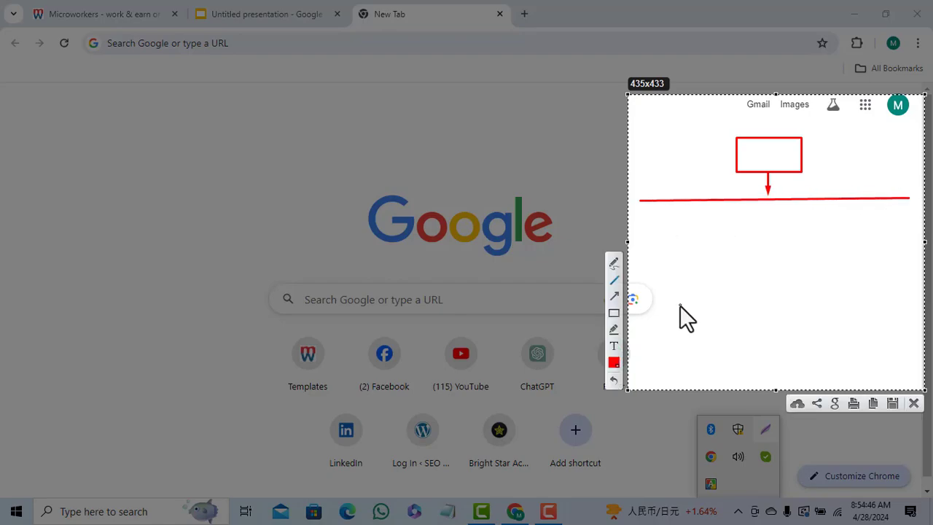
- Hang seven evenly spaced arrows down from the horizontal line, from its left end to its right end
{"action": "left_click", "coordinate": [613, 296]}
{"action": "left_click_drag", "start_coordinate": [642, 198], "coordinate": [640, 205]}
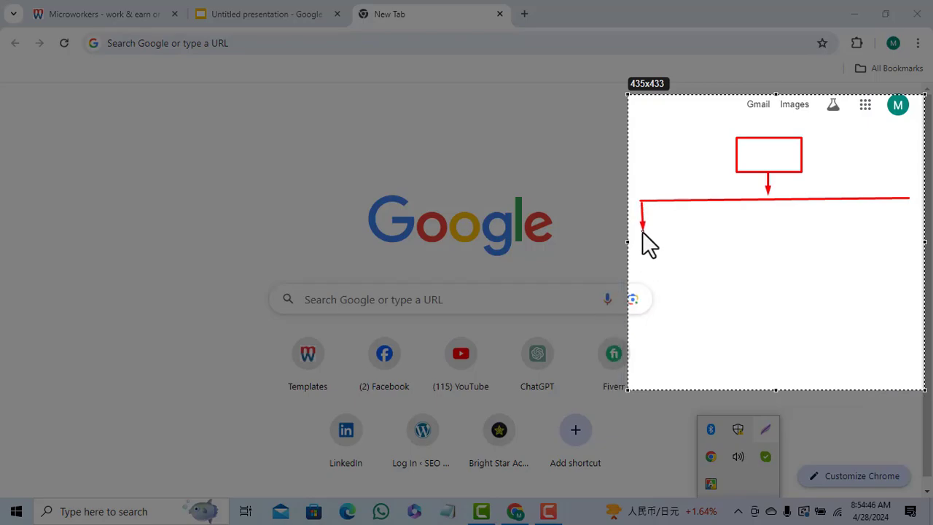
{"action": "left_click_drag", "start_coordinate": [641, 231], "coordinate": [643, 234]}
{"action": "mouse_move", "coordinate": [692, 200]}
{"action": "left_mouse_down"}
{"action": "mouse_move", "coordinate": [693, 244]}
{"action": "mouse_move", "coordinate": [693, 232]}
{"action": "left_mouse_up"}
{"action": "left_click_drag", "start_coordinate": [736, 202], "coordinate": [737, 232]}
{"action": "left_click_drag", "start_coordinate": [774, 199], "coordinate": [775, 231]}
{"action": "left_click_drag", "start_coordinate": [810, 205], "coordinate": [812, 232]}
{"action": "left_click_drag", "start_coordinate": [856, 199], "coordinate": [857, 236]}
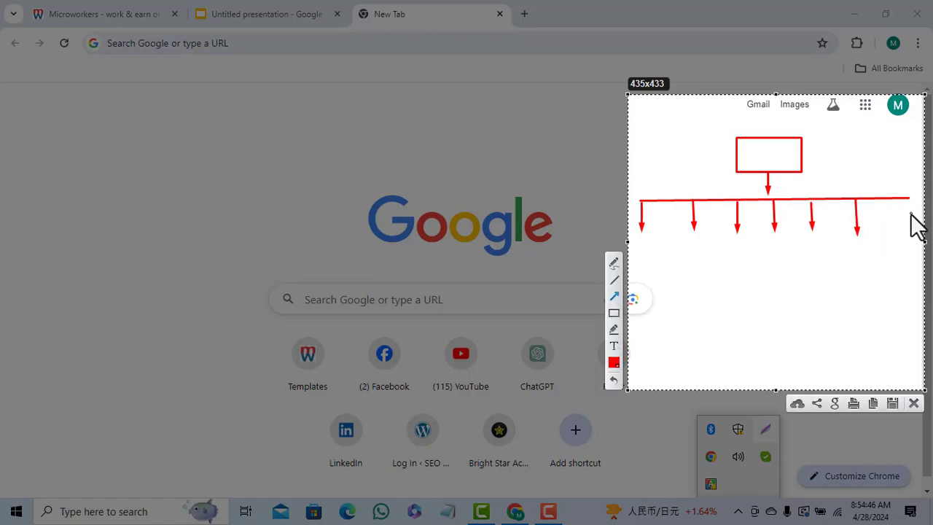
{"action": "left_click_drag", "start_coordinate": [906, 199], "coordinate": [907, 230]}
{"action": "left_click", "coordinate": [613, 313]}
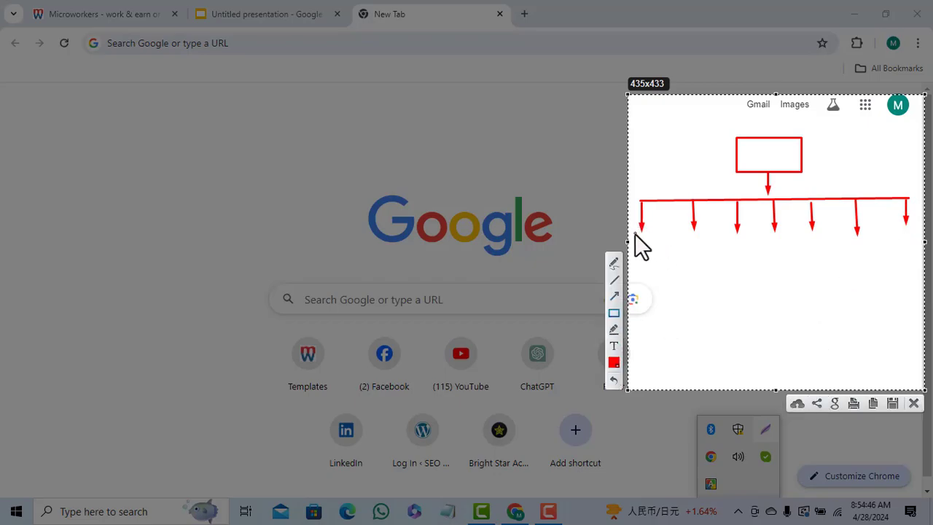
- Draw red second-row boxes under the seven arrows
{"action": "left_click_drag", "start_coordinate": [630, 234], "coordinate": [707, 254]}
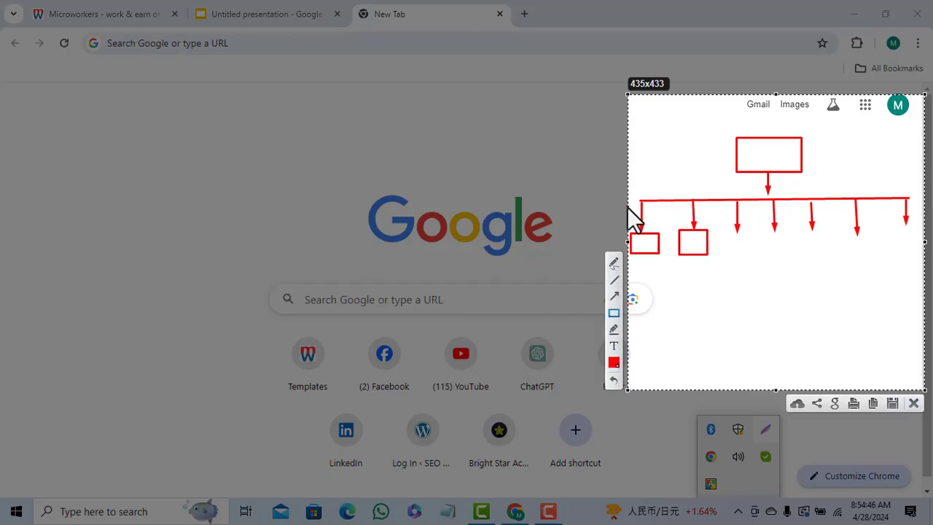
{"action": "left_click_drag", "start_coordinate": [722, 232], "coordinate": [882, 273]}
{"action": "left_click_drag", "start_coordinate": [892, 233], "coordinate": [924, 254]}
- Add arrows pointing down from the second-row boxes
{"action": "left_click", "coordinate": [616, 296]}
{"action": "left_click_drag", "start_coordinate": [648, 264], "coordinate": [643, 285]}
{"action": "left_click_drag", "start_coordinate": [694, 260], "coordinate": [696, 285]}
{"action": "mouse_move", "coordinate": [738, 260]}
{"action": "left_mouse_down"}
{"action": "mouse_move", "coordinate": [738, 279]}
{"action": "mouse_move", "coordinate": [860, 286]}
{"action": "left_mouse_up"}
{"action": "left_click_drag", "start_coordinate": [911, 259], "coordinate": [907, 279]}
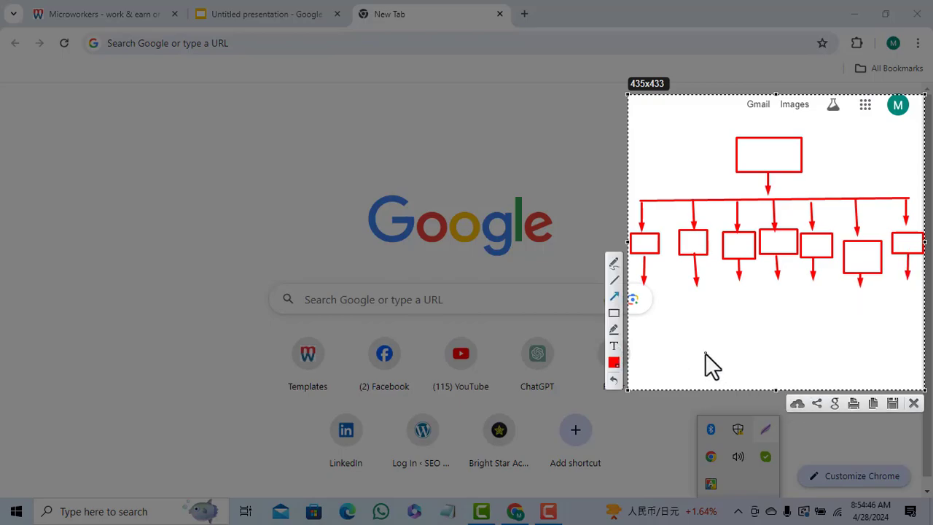
- Start the lower row of boxes beneath those arrows, including one at the right end
{"action": "mouse_move", "coordinate": [633, 287]}
{"action": "left_mouse_down"}
{"action": "mouse_move", "coordinate": [661, 289]}
{"action": "mouse_move", "coordinate": [648, 306]}
{"action": "mouse_move", "coordinate": [697, 289]}
{"action": "mouse_move", "coordinate": [712, 308]}
{"action": "mouse_move", "coordinate": [762, 286]}
{"action": "mouse_move", "coordinate": [764, 307]}
{"action": "mouse_move", "coordinate": [770, 284]}
{"action": "mouse_move", "coordinate": [804, 305]}
{"action": "mouse_move", "coordinate": [815, 290]}
{"action": "mouse_move", "coordinate": [829, 301]}
{"action": "left_mouse_up"}
{"action": "mouse_move", "coordinate": [898, 283]}
{"action": "left_mouse_down"}
{"action": "mouse_move", "coordinate": [922, 299]}
{"action": "mouse_move", "coordinate": [924, 314]}
{"action": "left_mouse_up"}
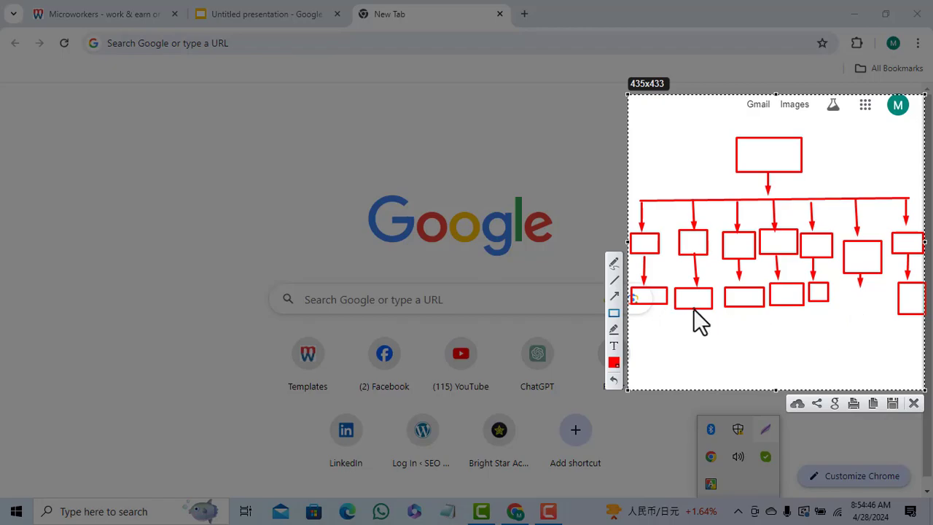
{"action": "left_click", "coordinate": [615, 296]}
- Finish the lower levels with more downward arrows and a bottom row of boxes
{"action": "left_click_drag", "start_coordinate": [694, 310], "coordinate": [694, 333]}
{"action": "mouse_move", "coordinate": [789, 306]}
{"action": "left_mouse_down"}
{"action": "mouse_move", "coordinate": [790, 328]}
{"action": "mouse_move", "coordinate": [819, 319]}
{"action": "left_mouse_up"}
{"action": "left_click_drag", "start_coordinate": [909, 315], "coordinate": [909, 336]}
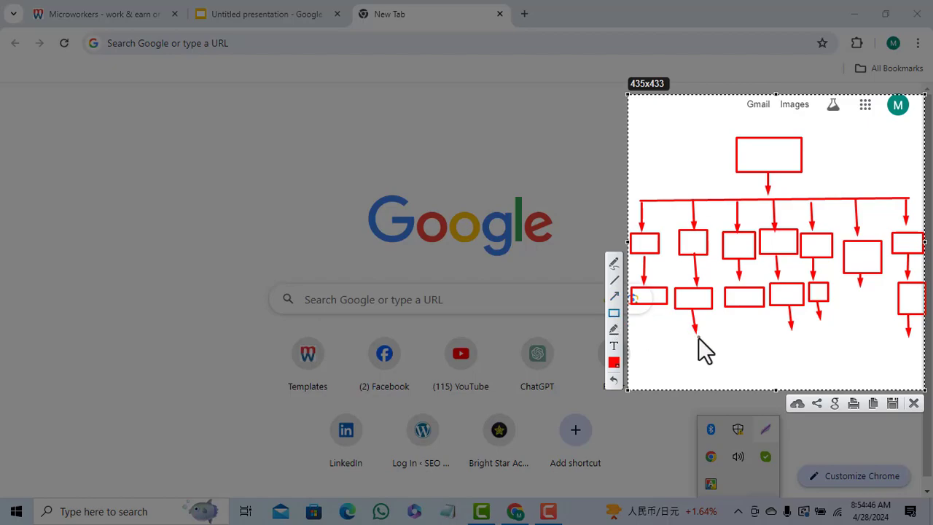
{"action": "left_click_drag", "start_coordinate": [678, 333], "coordinate": [715, 345]}
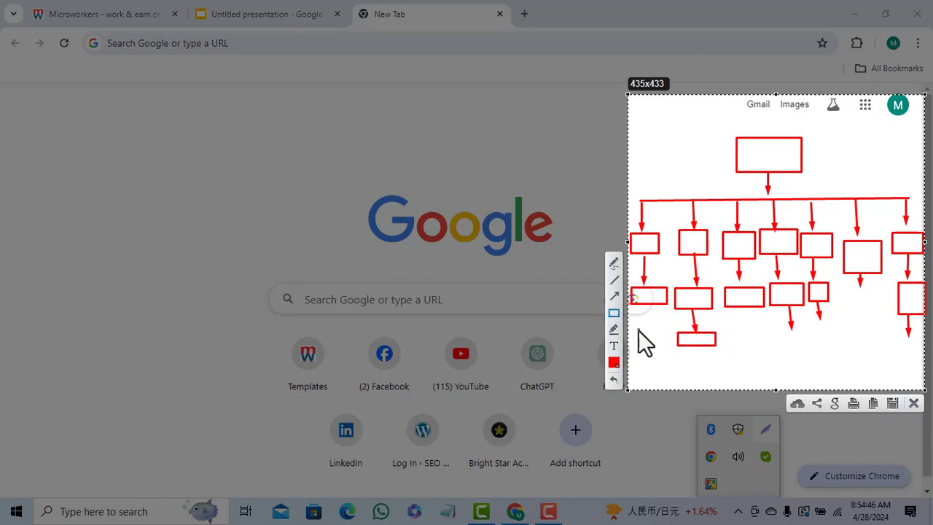
{"action": "mouse_move", "coordinate": [632, 330]}
{"action": "left_mouse_down"}
{"action": "mouse_move", "coordinate": [653, 331]}
{"action": "mouse_move", "coordinate": [663, 352]}
{"action": "left_mouse_up"}
{"action": "mouse_move", "coordinate": [736, 323]}
{"action": "left_mouse_down"}
{"action": "mouse_move", "coordinate": [763, 329]}
{"action": "mouse_move", "coordinate": [775, 351]}
{"action": "mouse_move", "coordinate": [781, 330]}
{"action": "mouse_move", "coordinate": [811, 349]}
{"action": "mouse_move", "coordinate": [828, 330]}
{"action": "mouse_move", "coordinate": [838, 343]}
{"action": "left_mouse_up"}
{"action": "left_click_drag", "start_coordinate": [850, 290], "coordinate": [886, 317]}
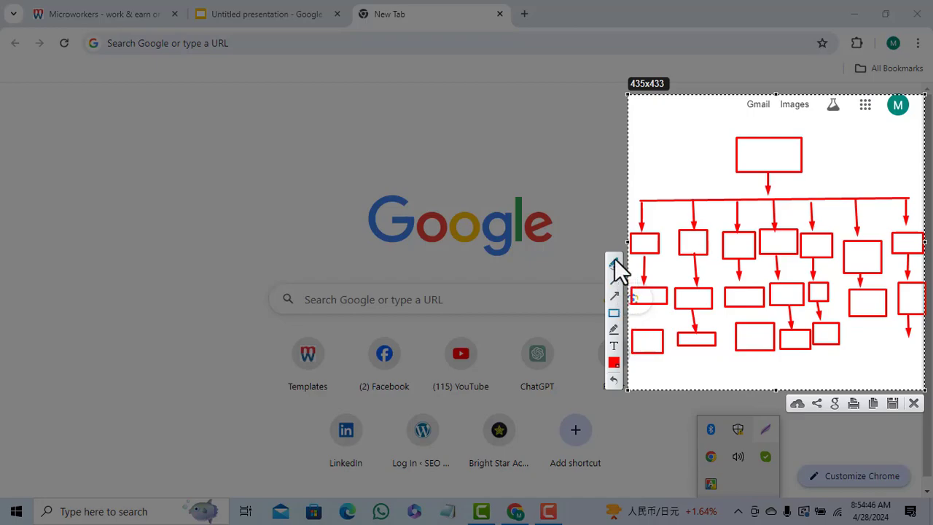
- Tick the lower-left and a lower-middle box with pen checkmarks, then close the capture
{"action": "mouse_move", "coordinate": [639, 336]}
{"action": "left_mouse_down"}
{"action": "mouse_move", "coordinate": [642, 346]}
{"action": "mouse_move", "coordinate": [677, 312]}
{"action": "left_mouse_up"}
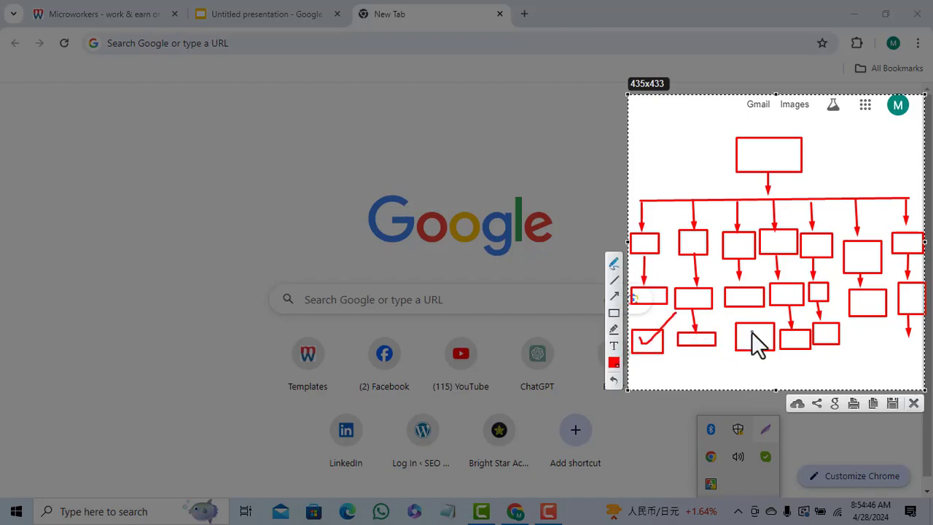
{"action": "left_click_drag", "start_coordinate": [739, 322], "coordinate": [783, 318]}
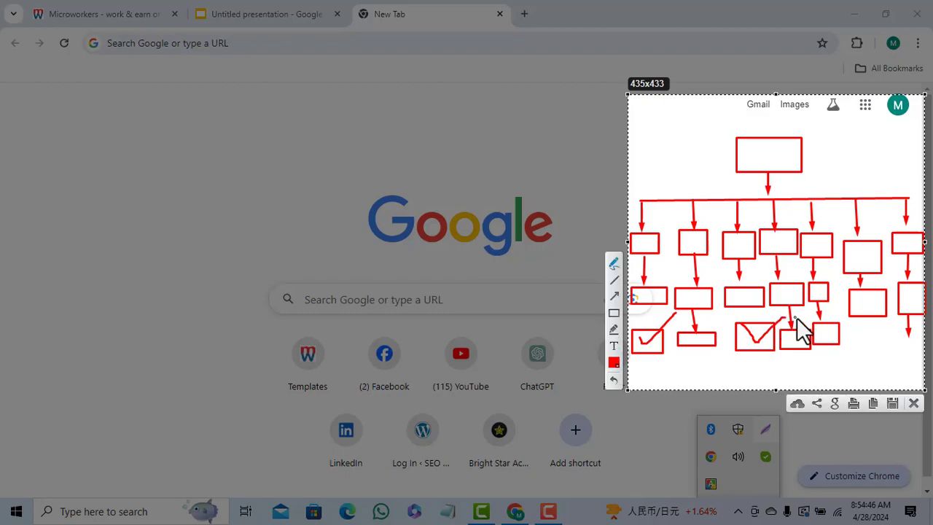
{"action": "left_click", "coordinate": [914, 404]}
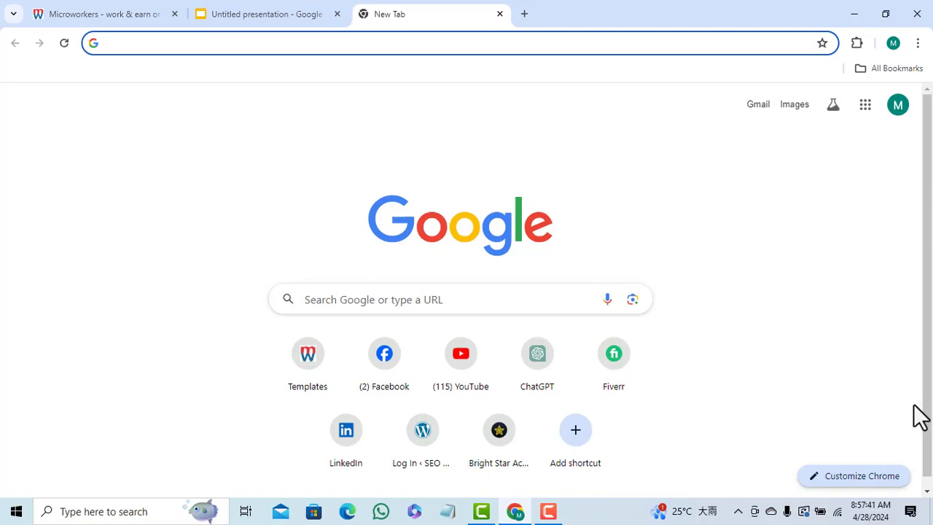
- Glance at the Microworkers jobs page, then bring up the Untitled presentation deck
{"action": "left_click", "coordinate": [55, 16]}
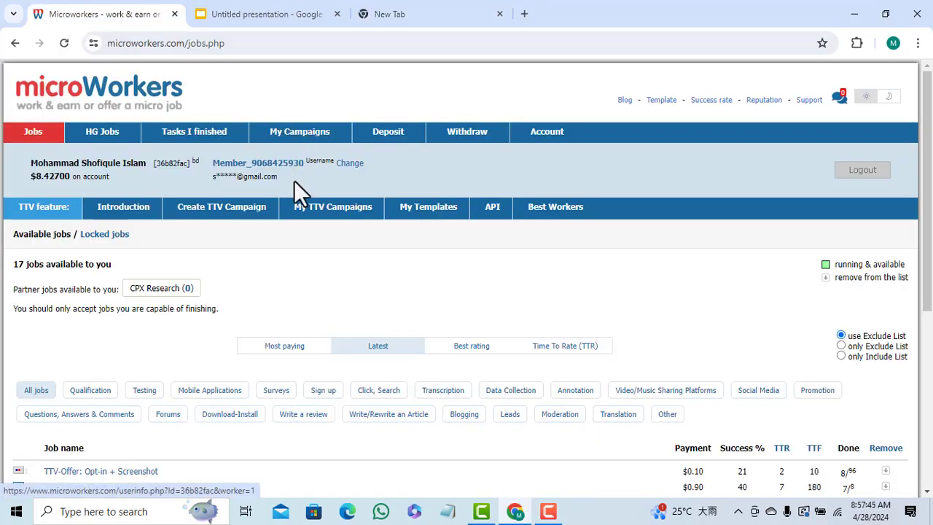
{"action": "left_click", "coordinate": [395, 22]}
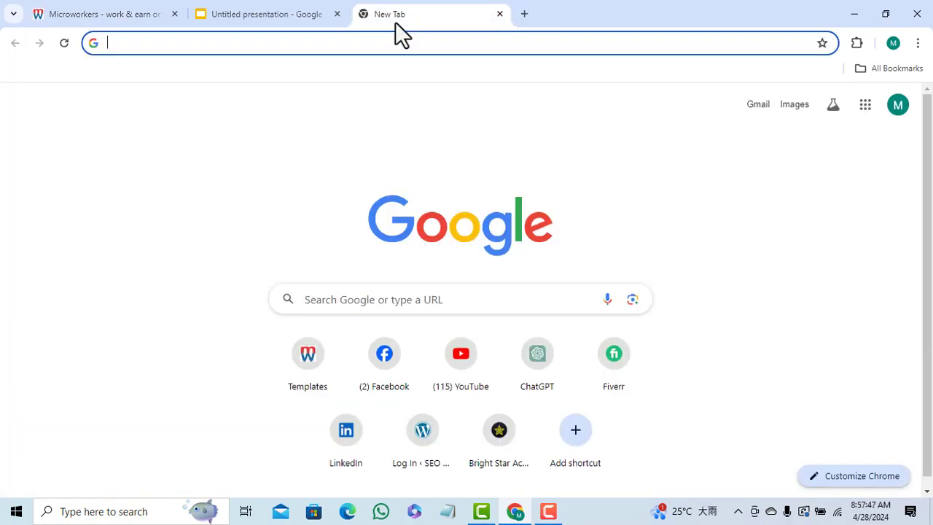
{"action": "left_click", "coordinate": [282, 18]}
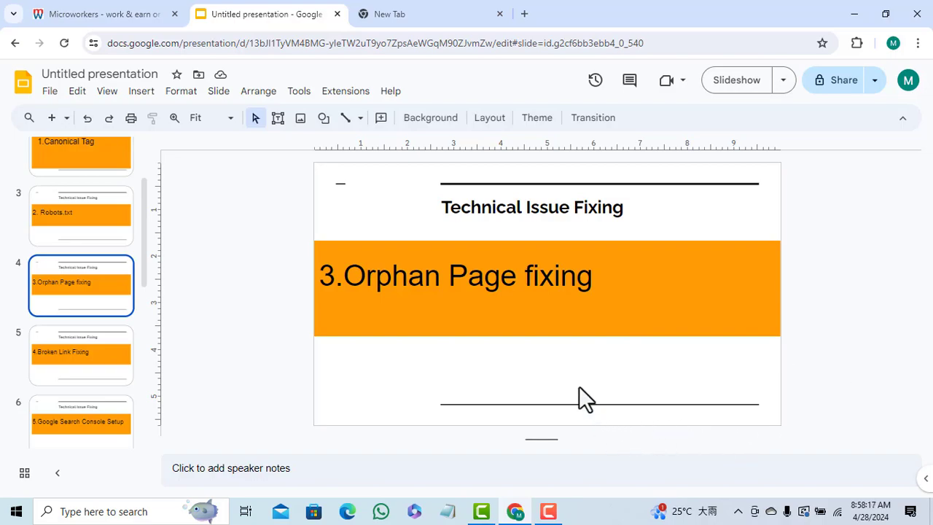
- Go to the 4.Broken Link Fixing slide and highlight 'Broken Link' in its title
{"action": "key", "text": "Down"}
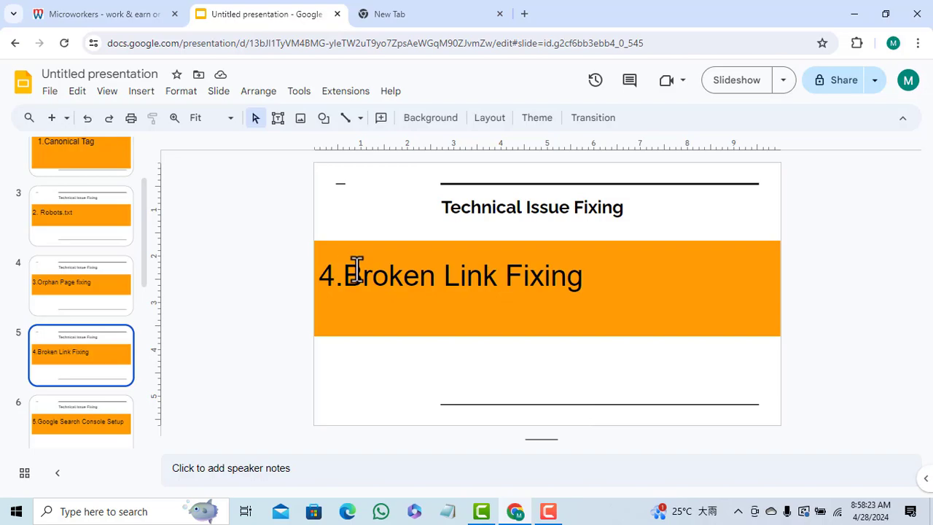
{"action": "left_click_drag", "start_coordinate": [343, 276], "coordinate": [499, 276]}
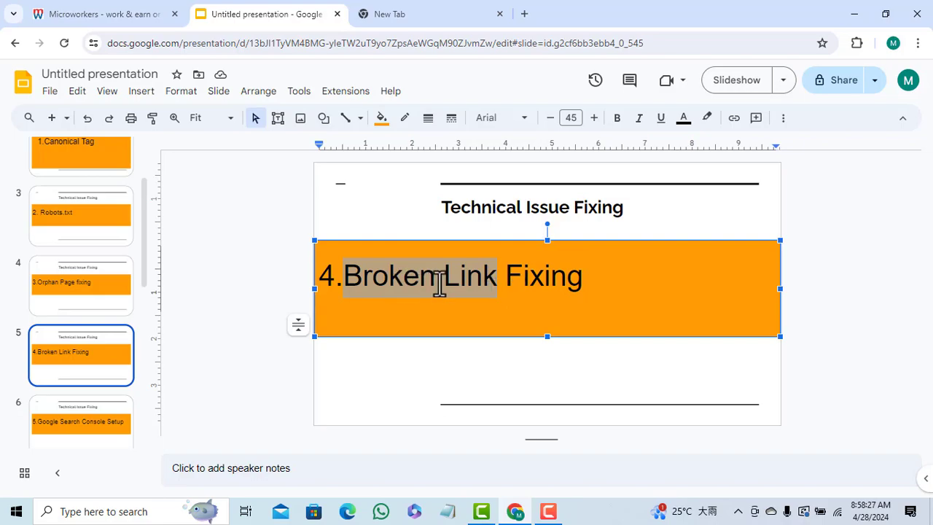
{"action": "left_click", "coordinate": [423, 300]}
{"action": "left_click_drag", "start_coordinate": [433, 277], "coordinate": [345, 285]}
{"action": "left_click_drag", "start_coordinate": [499, 276], "coordinate": [443, 284]}
{"action": "left_click", "coordinate": [467, 311]}
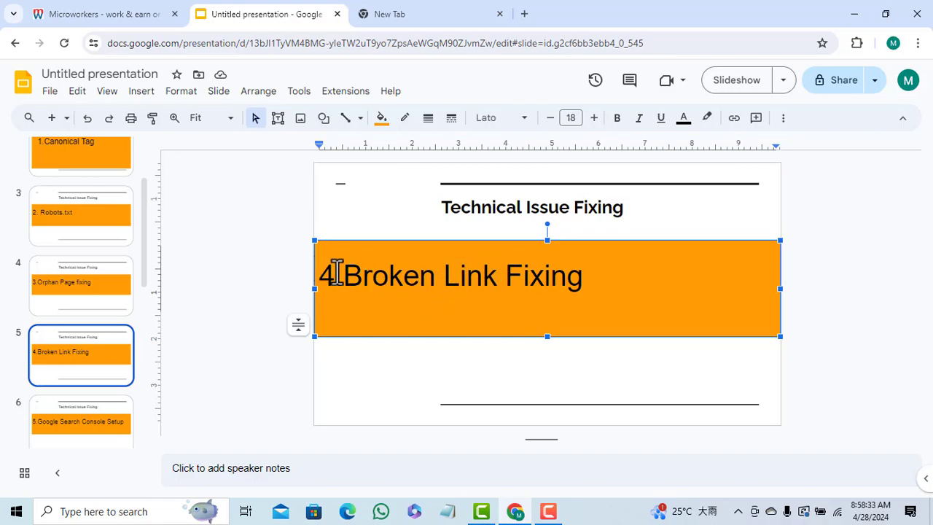
{"action": "left_click_drag", "start_coordinate": [343, 274], "coordinate": [492, 277]}
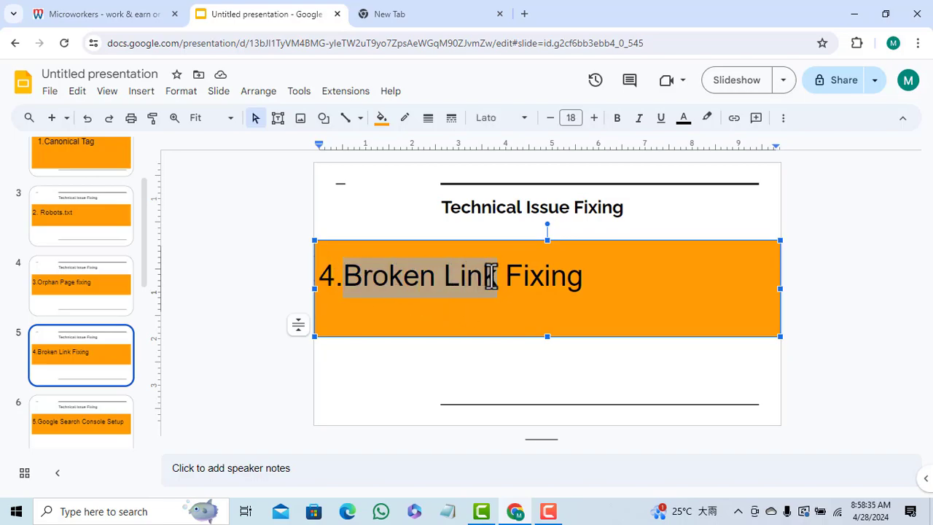
- Search Google for 'home furniture' in a new tab
{"action": "left_click", "coordinate": [524, 14]}
{"action": "left_click", "coordinate": [329, 48]}
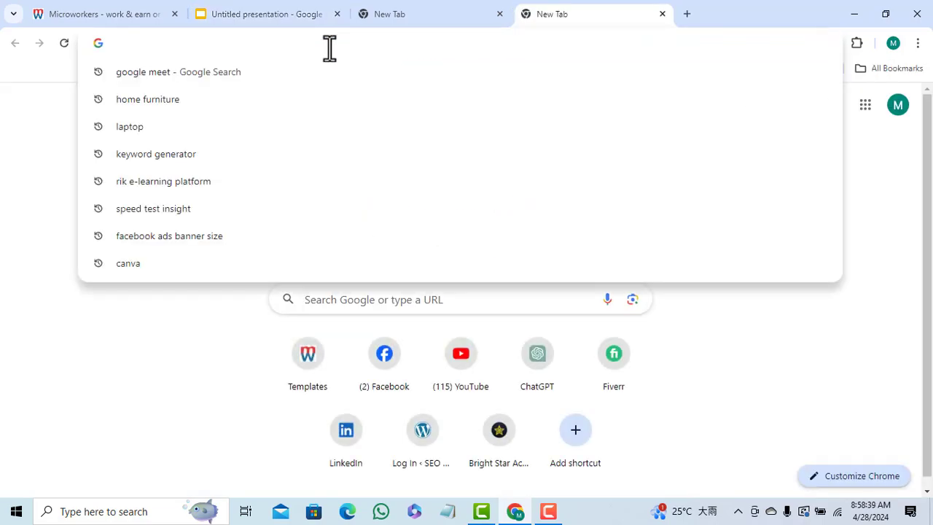
{"action": "type", "text": "ho"}
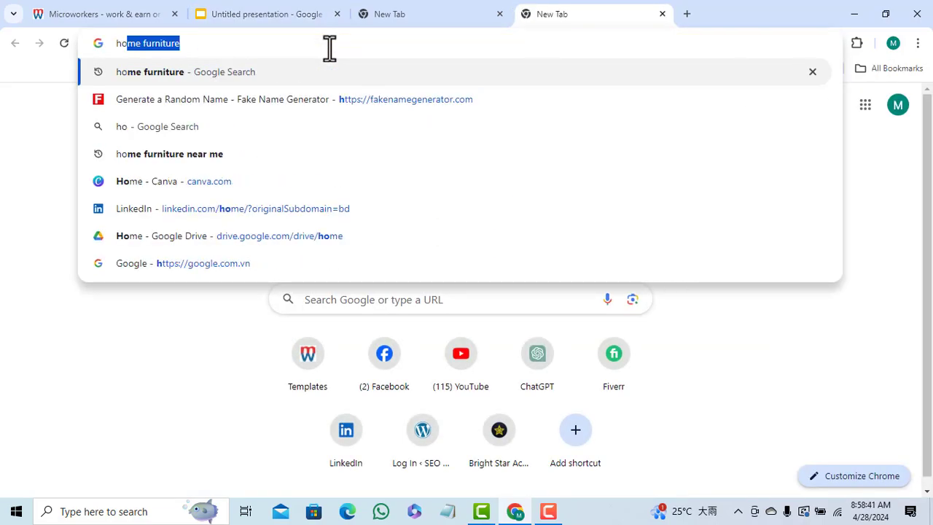
{"action": "key", "text": "Return"}
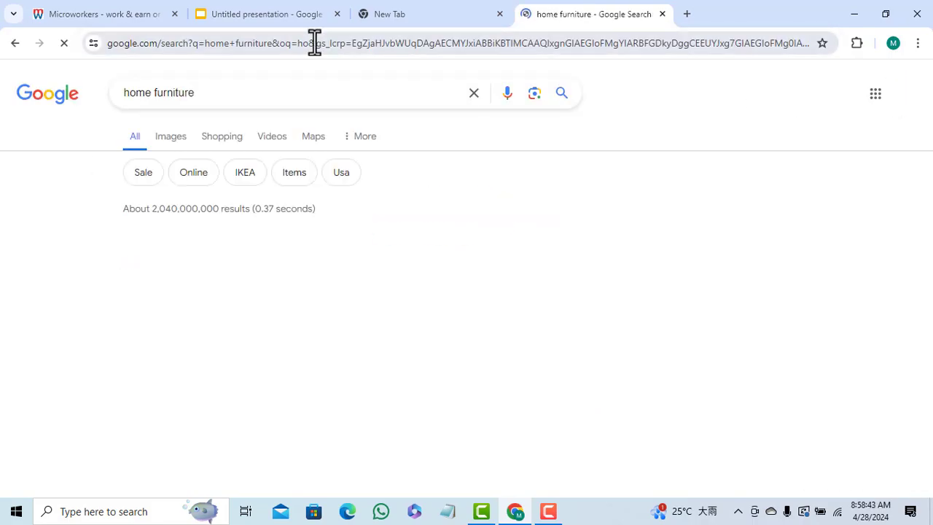
- Open the Brothers Furniture Ltd. site from the results and go to its new arrivals
{"action": "scroll", "coordinate": [189, 368], "scroll_direction": "down", "scroll_amount": 2}
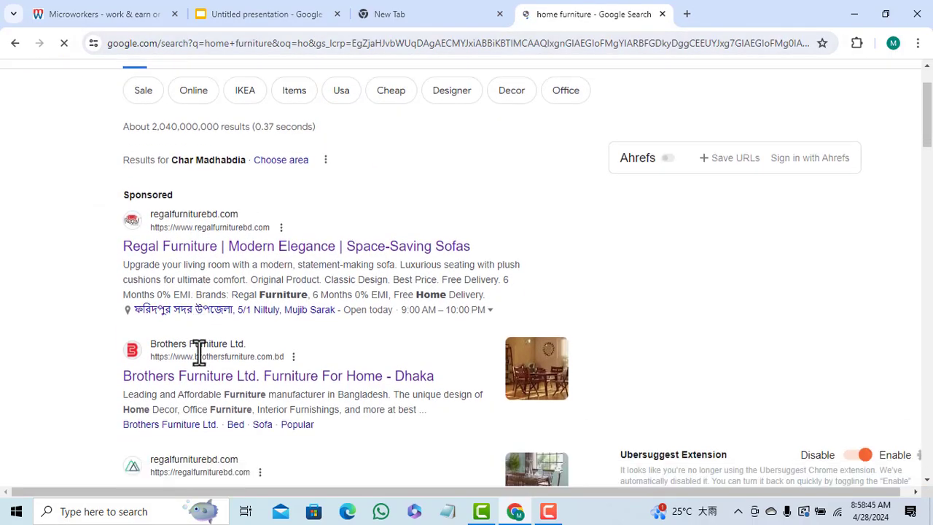
{"action": "left_click", "coordinate": [214, 325]}
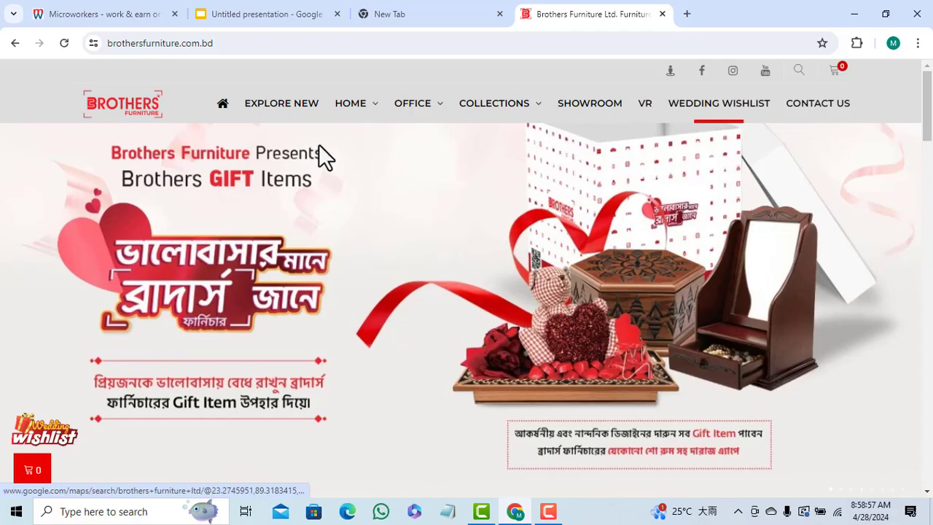
{"action": "mouse_move", "coordinate": [360, 115]}
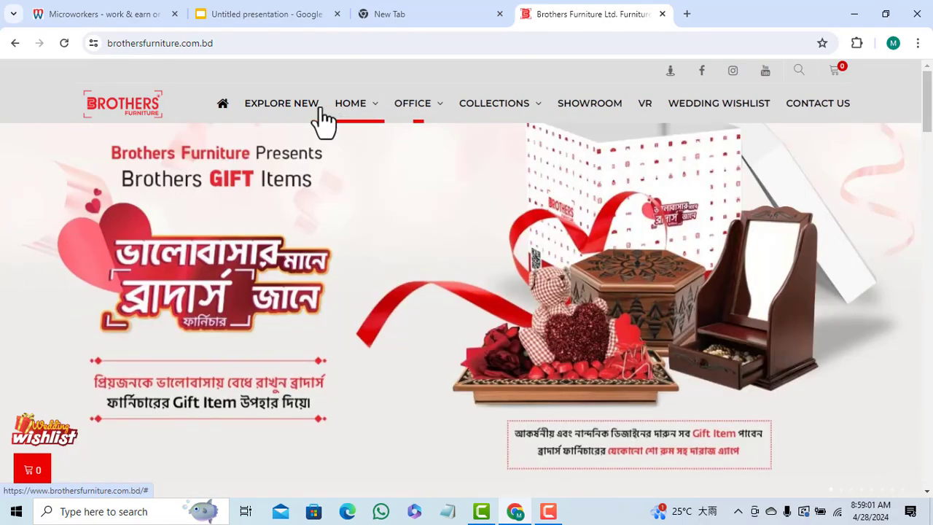
{"action": "left_click", "coordinate": [299, 107]}
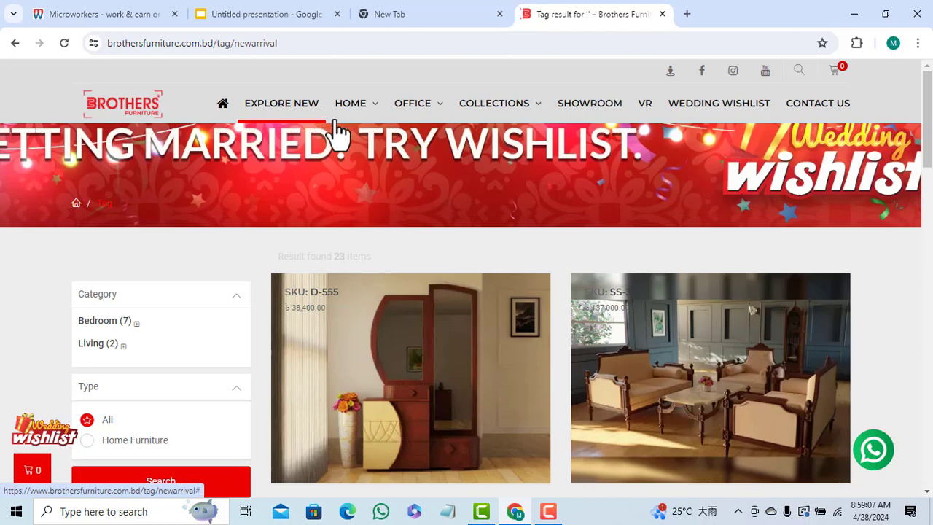
- View the Berlin Corner Sofa product page, then return to the new arrivals listing
{"action": "scroll", "coordinate": [415, 233], "scroll_direction": "down", "scroll_amount": 6}
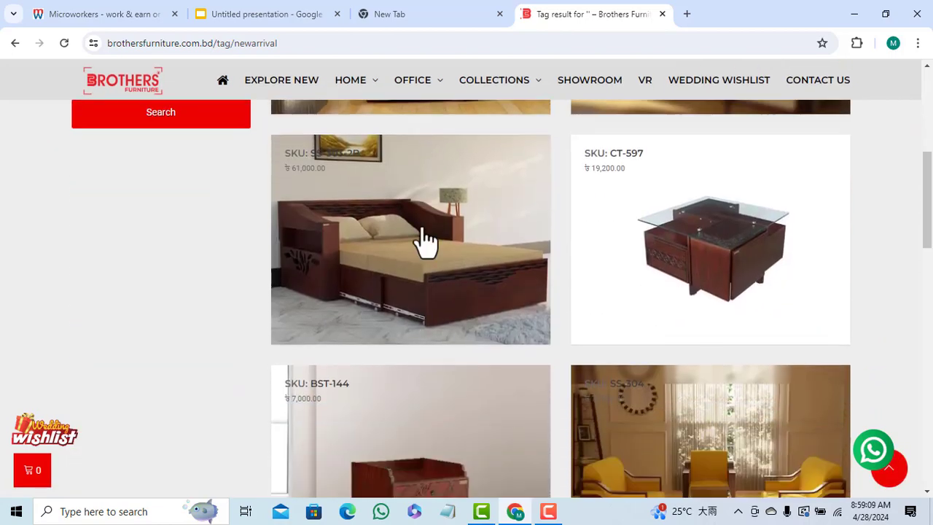
{"action": "scroll", "coordinate": [416, 248], "scroll_direction": "down", "scroll_amount": 3}
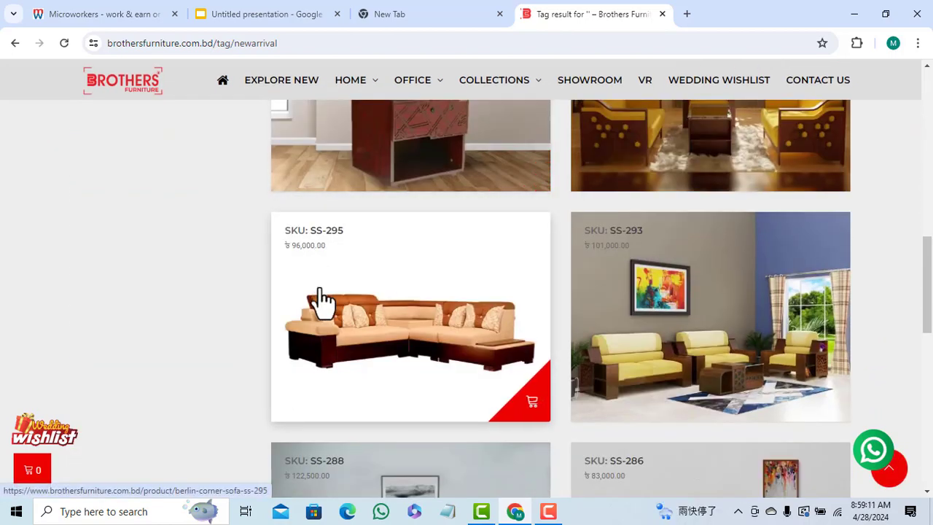
{"action": "left_click", "coordinate": [444, 341]}
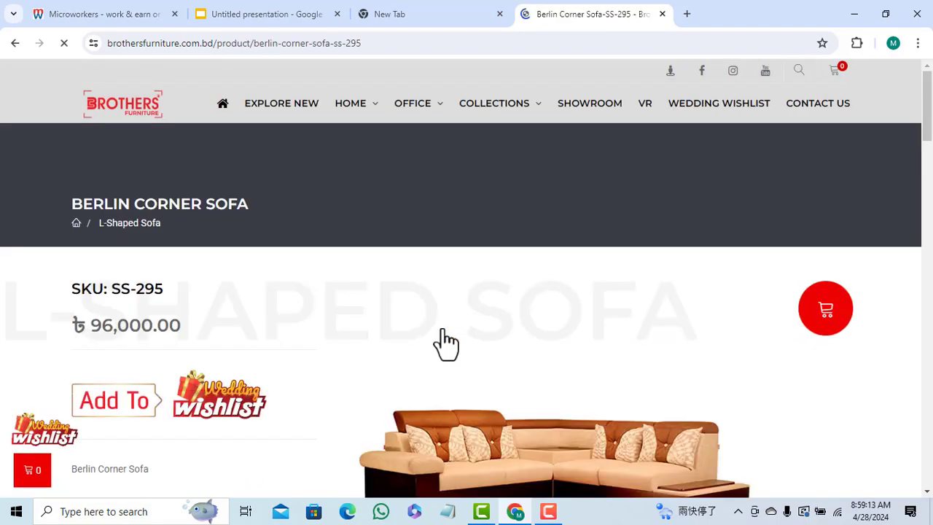
{"action": "scroll", "coordinate": [444, 321], "scroll_direction": "down", "scroll_amount": 12}
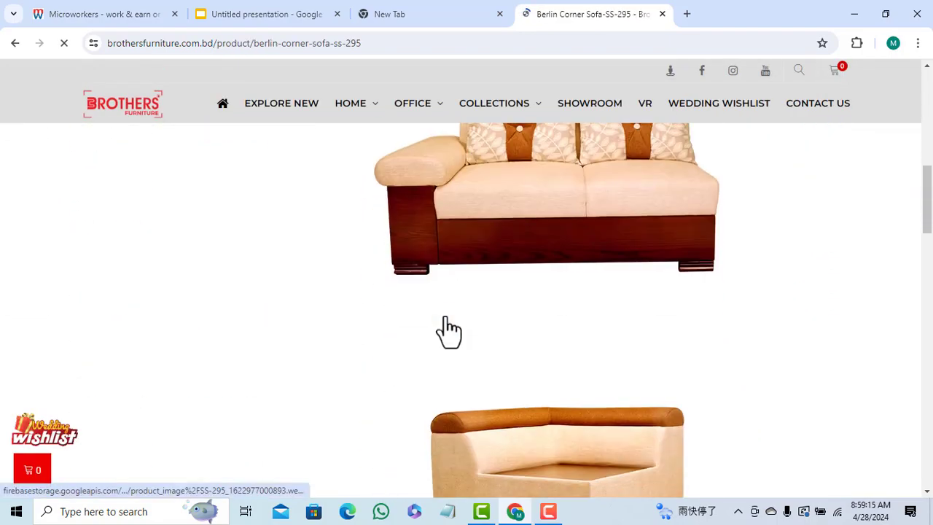
{"action": "scroll", "coordinate": [457, 329], "scroll_direction": "down", "scroll_amount": 10}
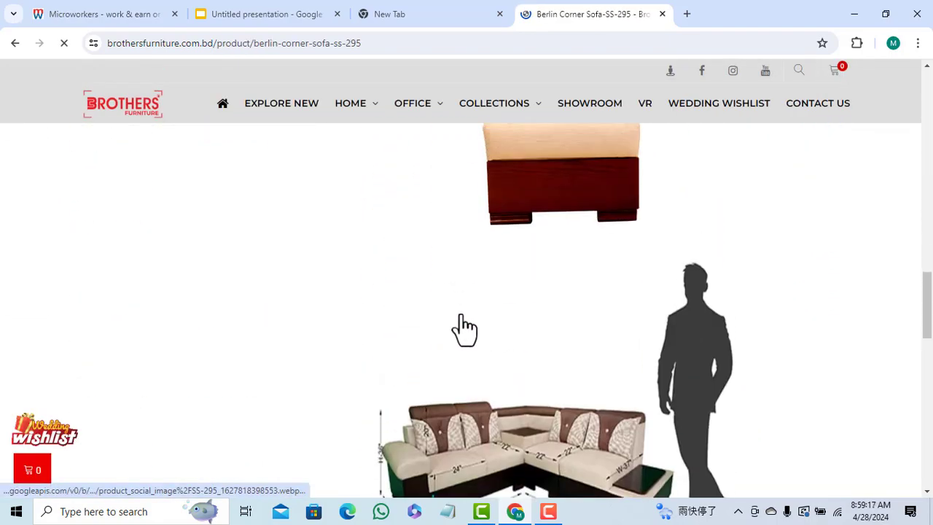
{"action": "left_click", "coordinate": [24, 45]}
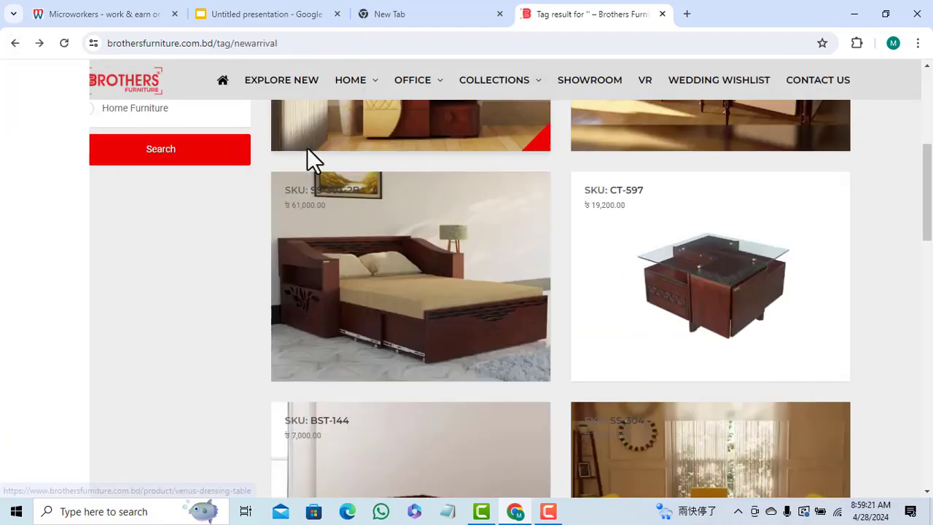
{"action": "scroll", "coordinate": [352, 157], "scroll_direction": "up", "scroll_amount": 5}
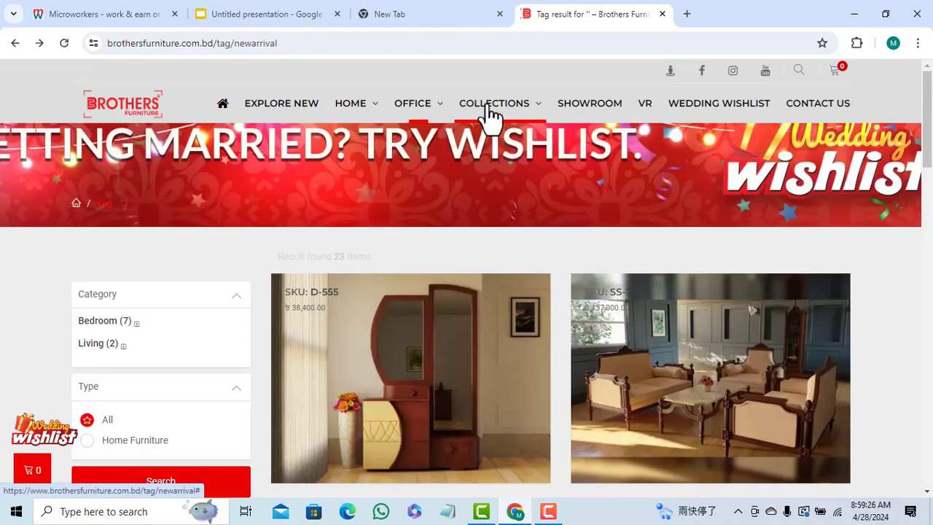
- Open the 8 Seater Dining Table category from the COLLECTIONS menu's Dining section
{"action": "mouse_move", "coordinate": [503, 115]}
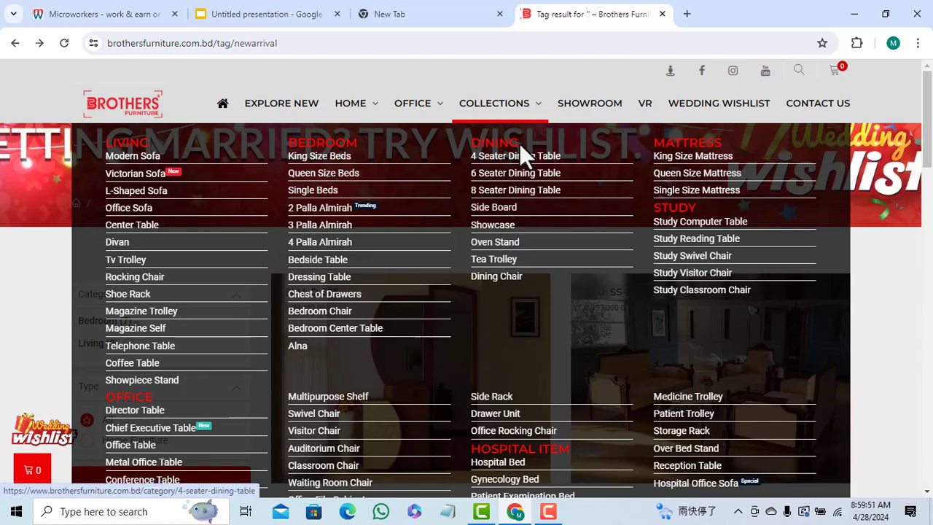
{"action": "left_click", "coordinate": [524, 190]}
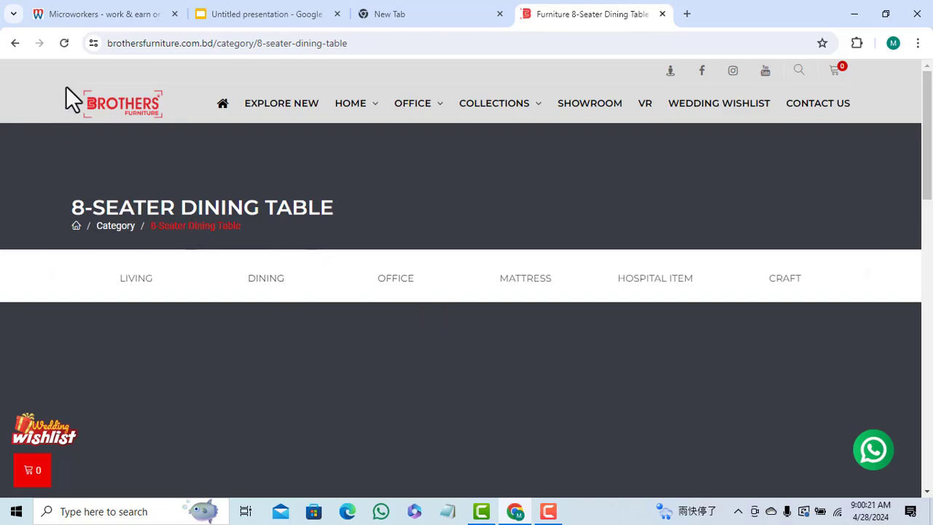
{"action": "left_click", "coordinate": [13, 43]}
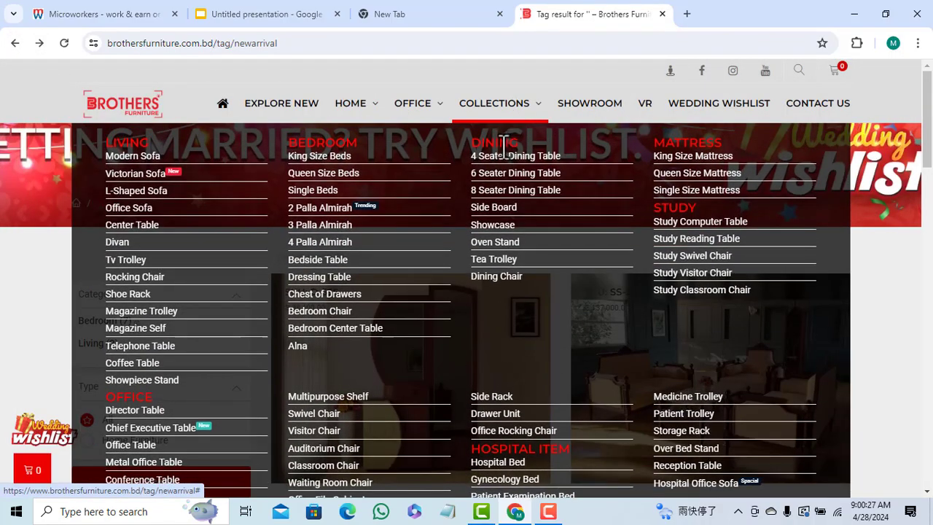
{"action": "left_click", "coordinate": [519, 202]}
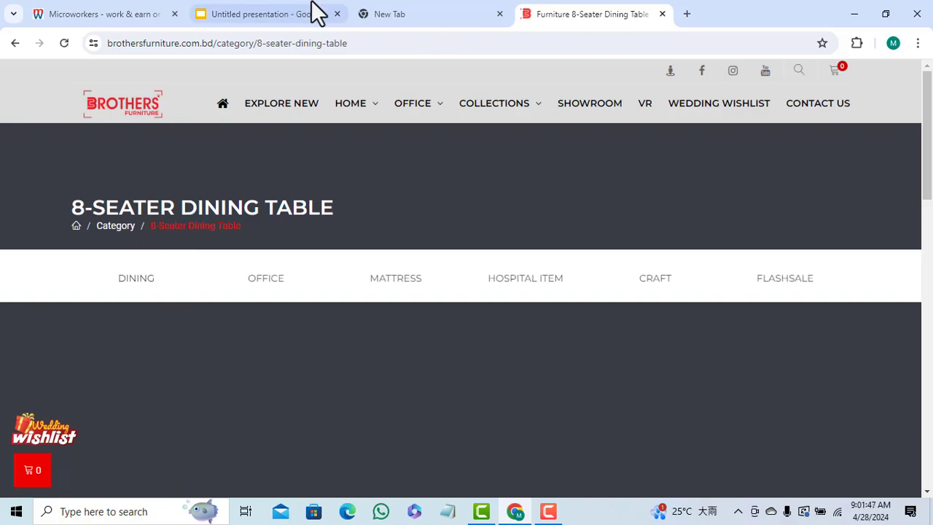
{"action": "mouse_move", "coordinate": [350, 13]}
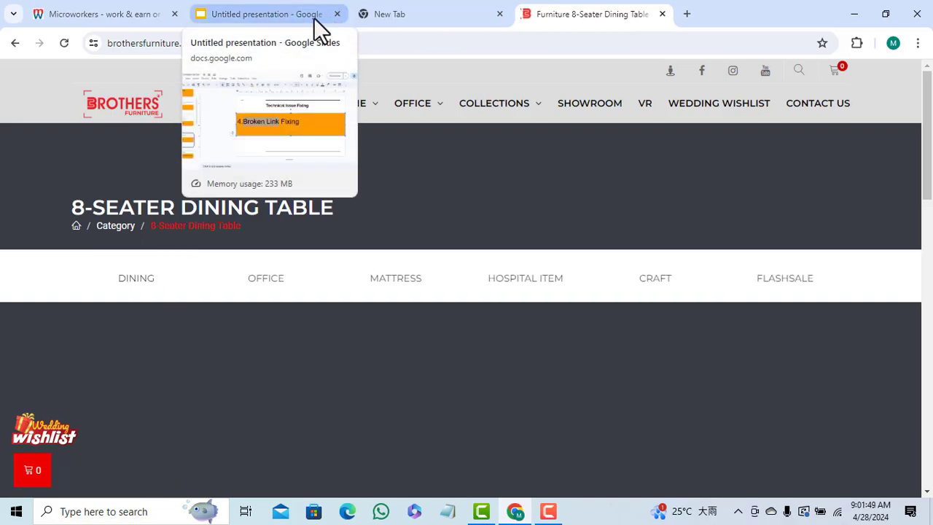
{"action": "left_click", "coordinate": [261, 16]}
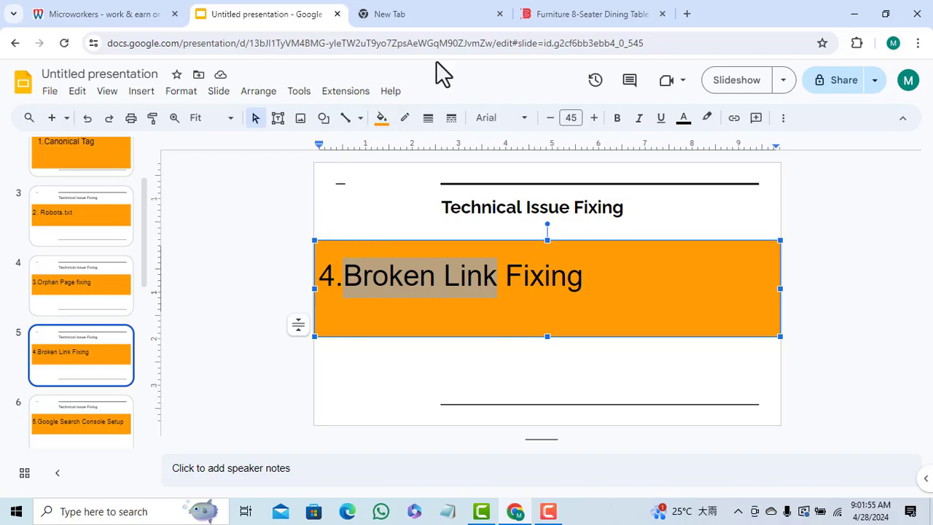
{"action": "left_click", "coordinate": [535, 16]}
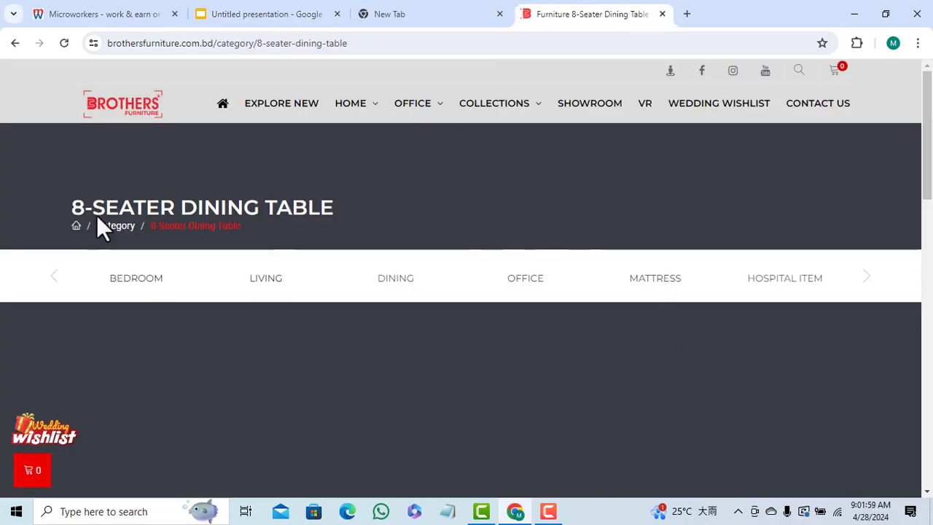
- Reopen the empty 8 Seater Dining Table category via COLLECTIONS, then go back to new arrivals
{"action": "left_click", "coordinate": [15, 43]}
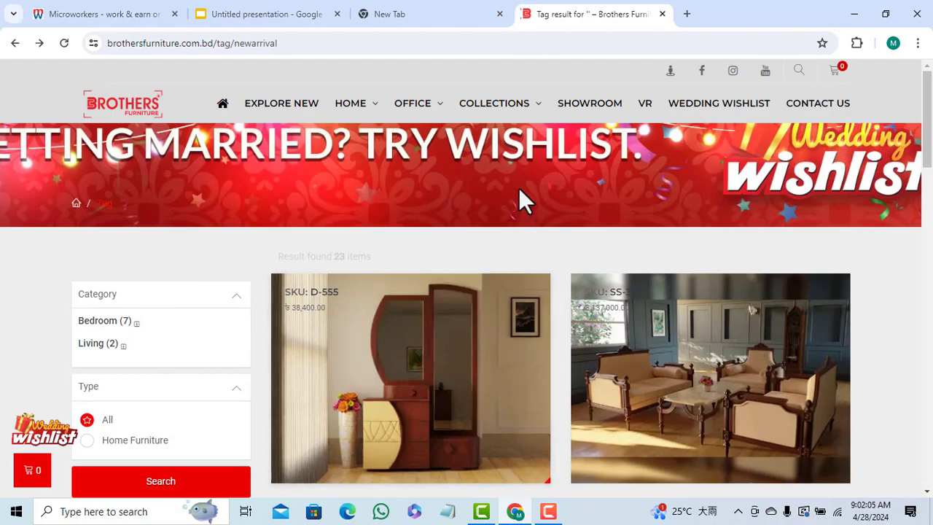
{"action": "mouse_move", "coordinate": [499, 109]}
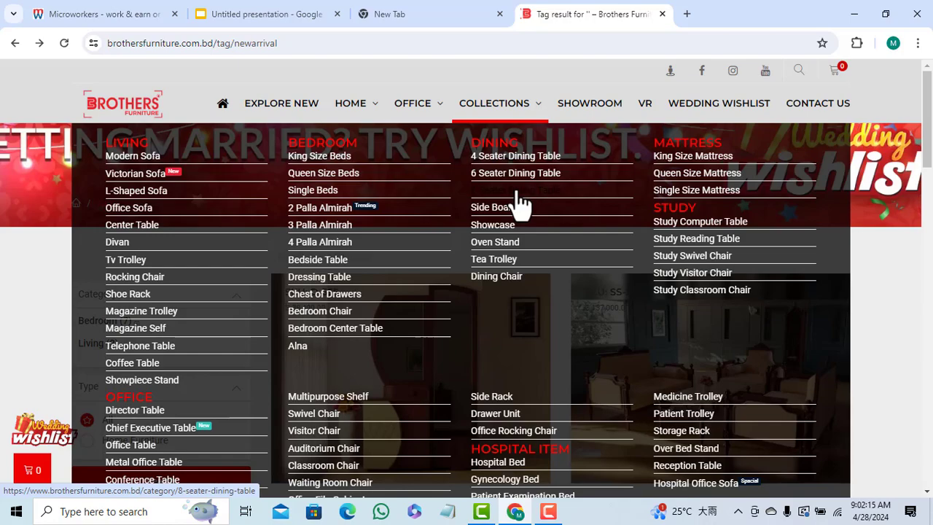
{"action": "left_click", "coordinate": [516, 191]}
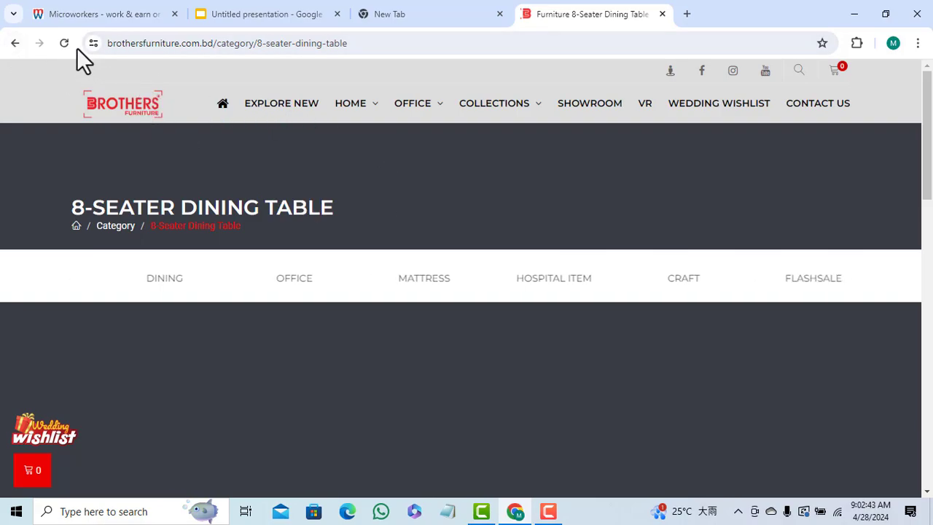
{"action": "left_click", "coordinate": [16, 43]}
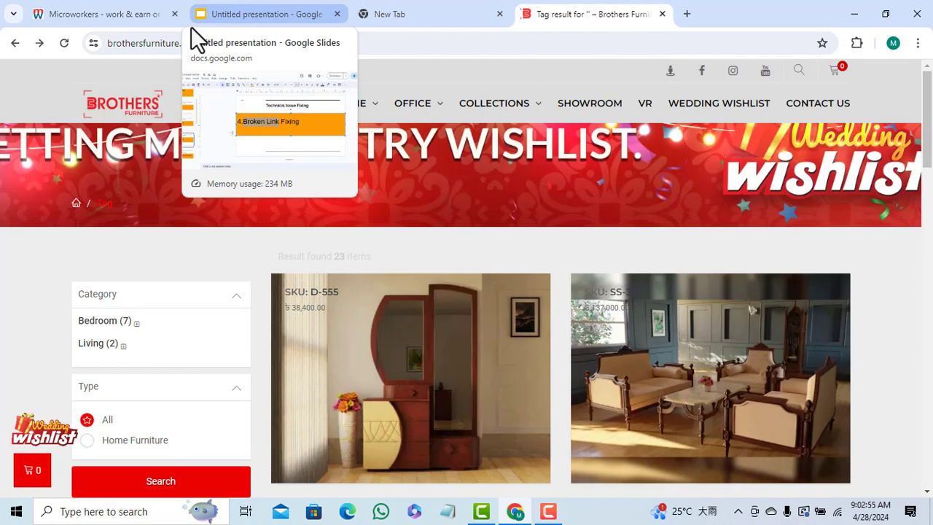
- Return to the presentation and scroll the filmstrip down to slide 7, '6.Google analytic setup'
{"action": "left_click", "coordinate": [228, 6]}
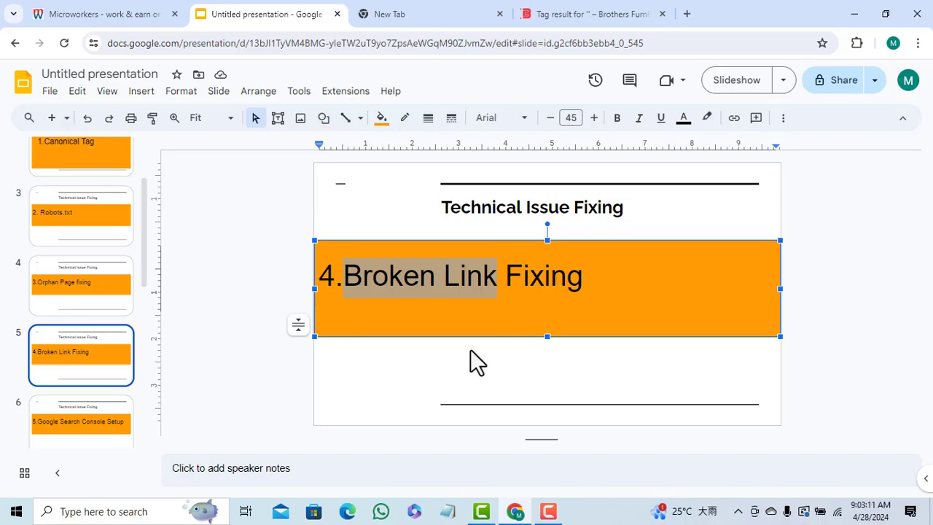
{"action": "scroll", "coordinate": [445, 348], "scroll_direction": "down", "scroll_amount": 1}
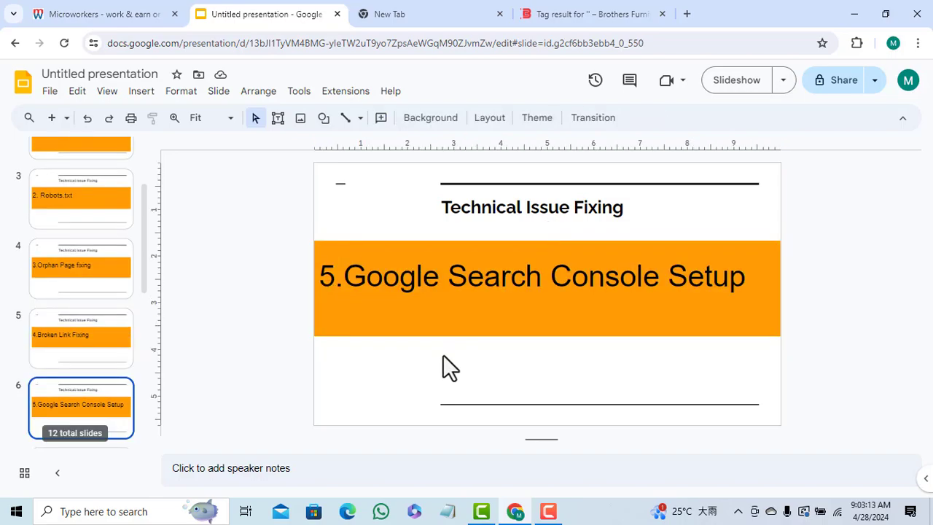
{"action": "scroll", "coordinate": [443, 355], "scroll_direction": "down", "scroll_amount": 1}
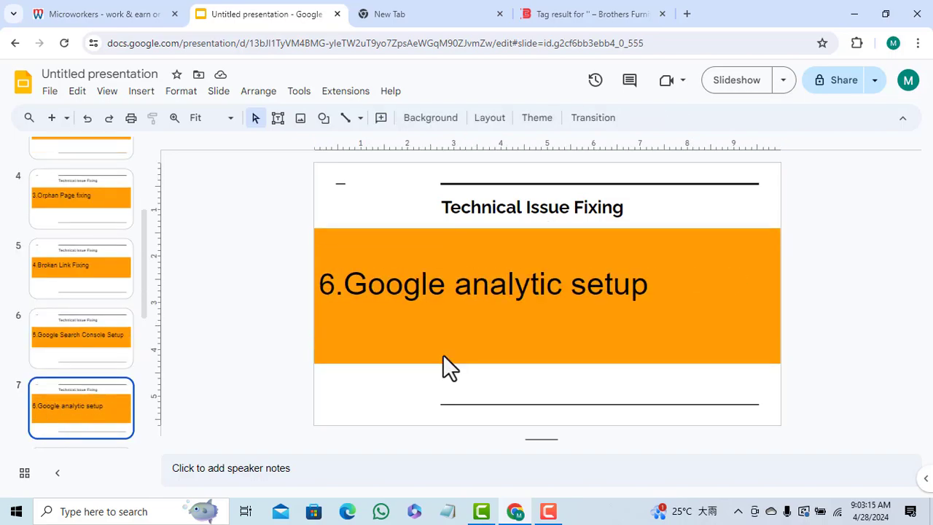
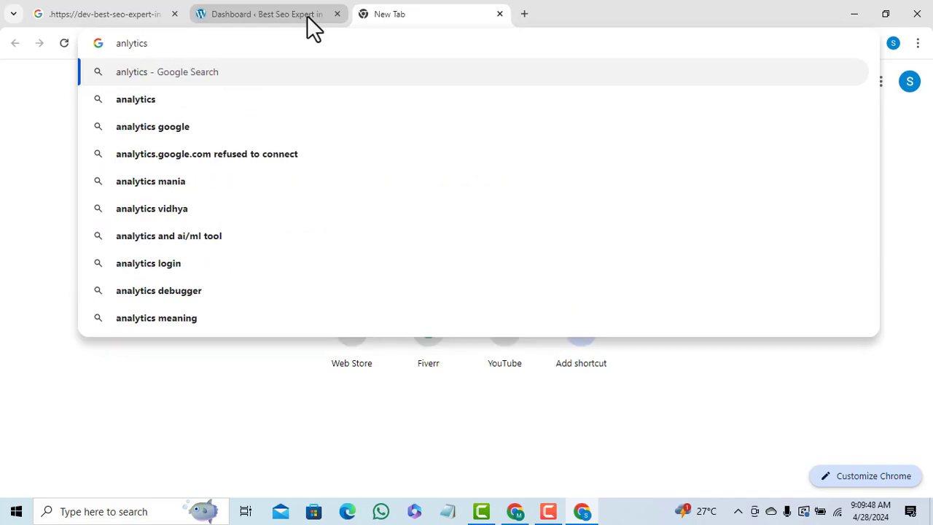
- Finish typing the Google Analytics web address and load it, which fails with a DNS error
{"action": "type", "text": "."}
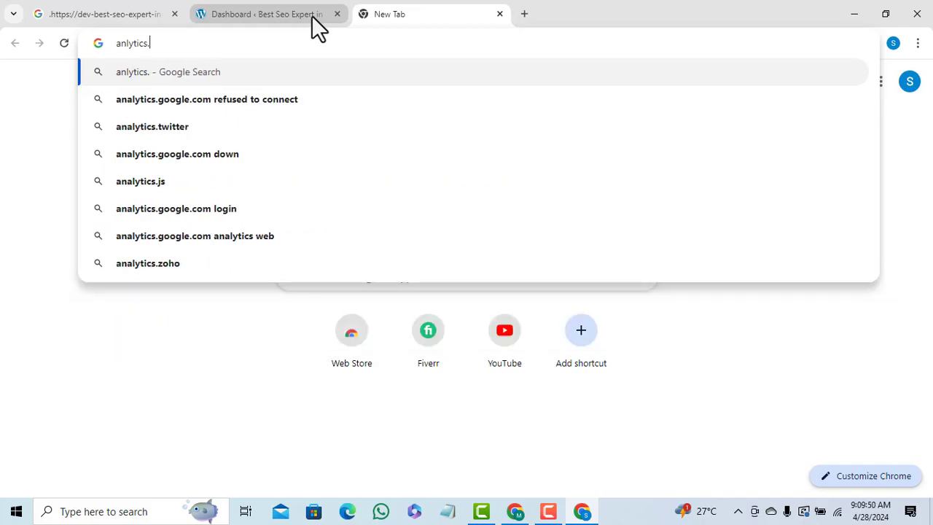
{"action": "type", "text": "goog;"}
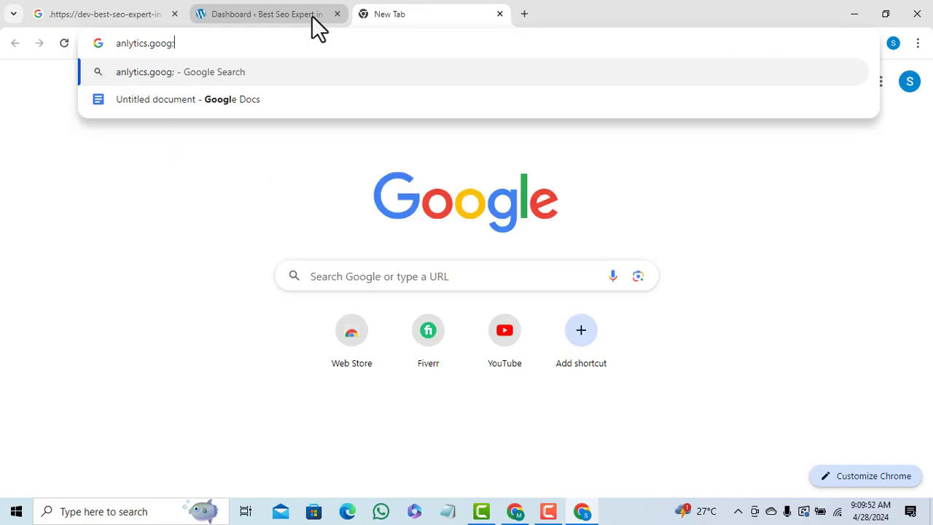
{"action": "key", "text": "BackSpace"}
{"action": "type", "text": "le"}
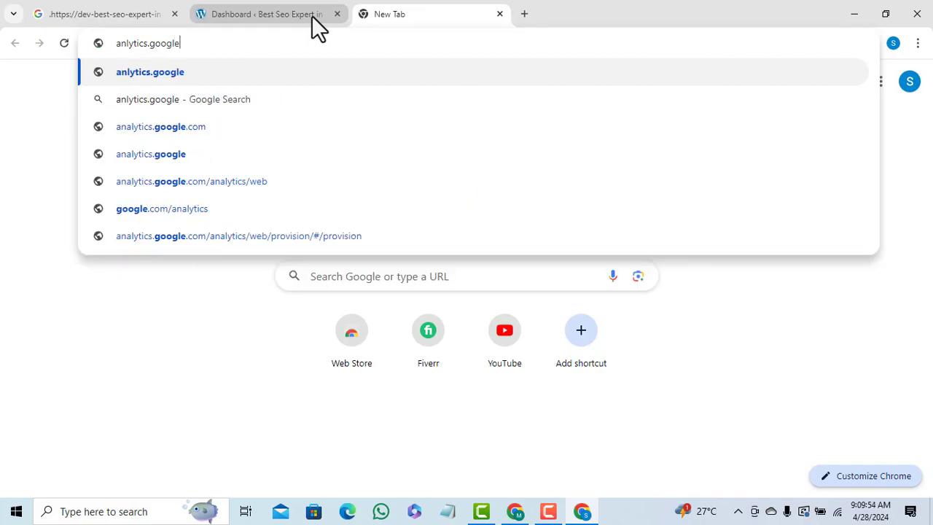
{"action": "type", "text": ".com"}
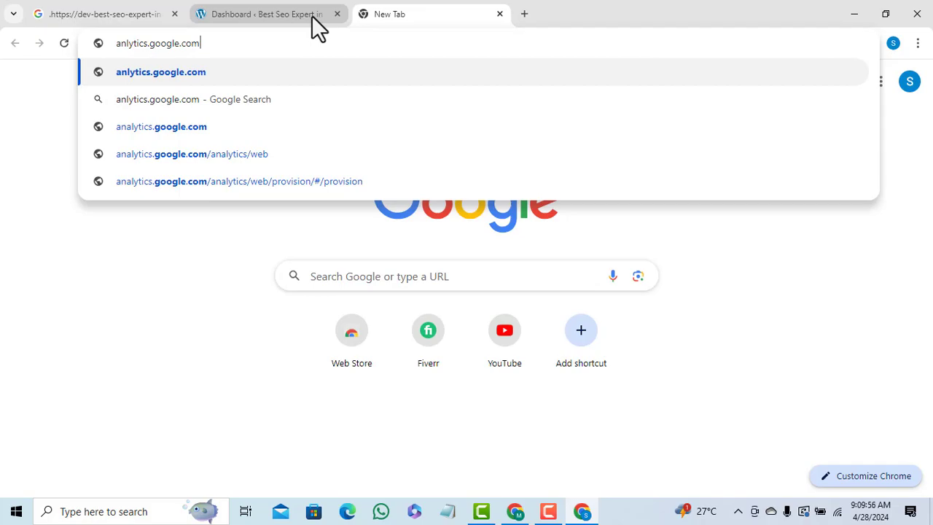
{"action": "key", "text": "Return"}
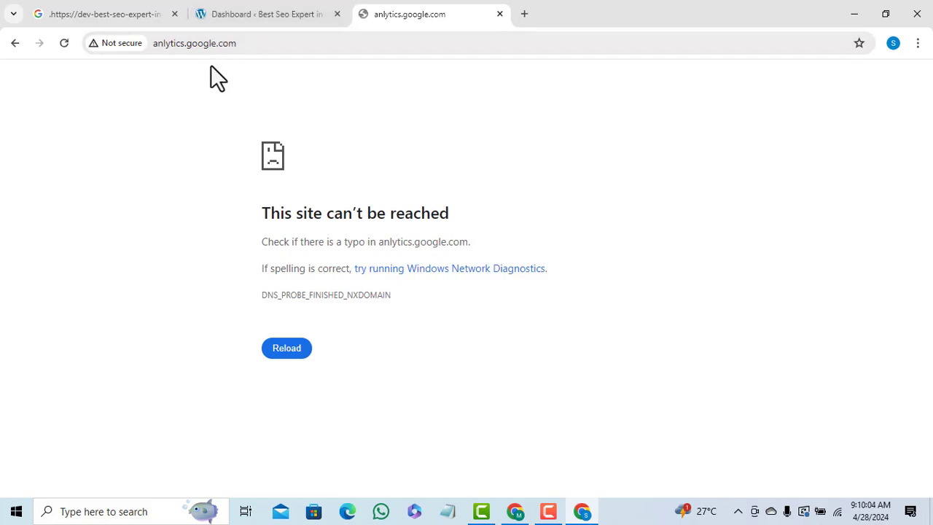
- Insert the missing 'a' into the misspelled address and load analytics.google.com
{"action": "left_click", "coordinate": [161, 43]}
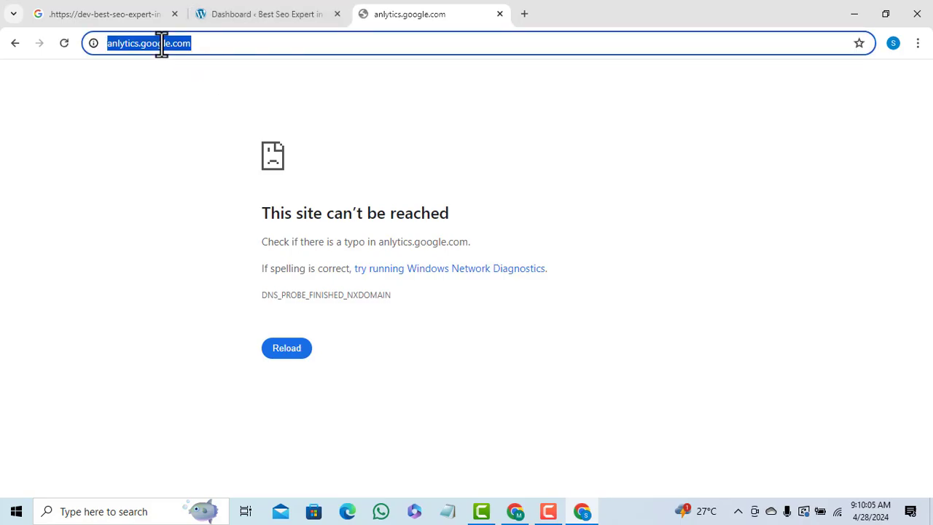
{"action": "left_click", "coordinate": [118, 42]}
{"action": "type", "text": "a"}
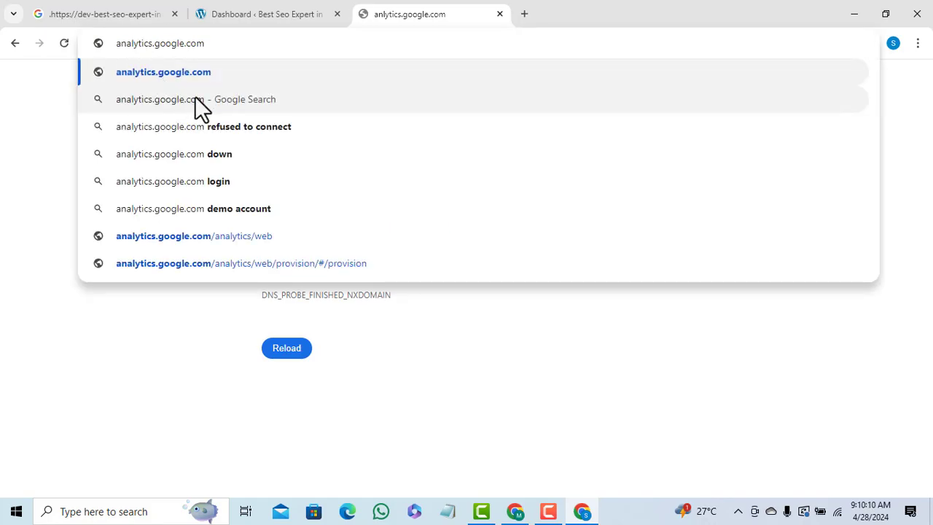
{"action": "key", "text": "Return"}
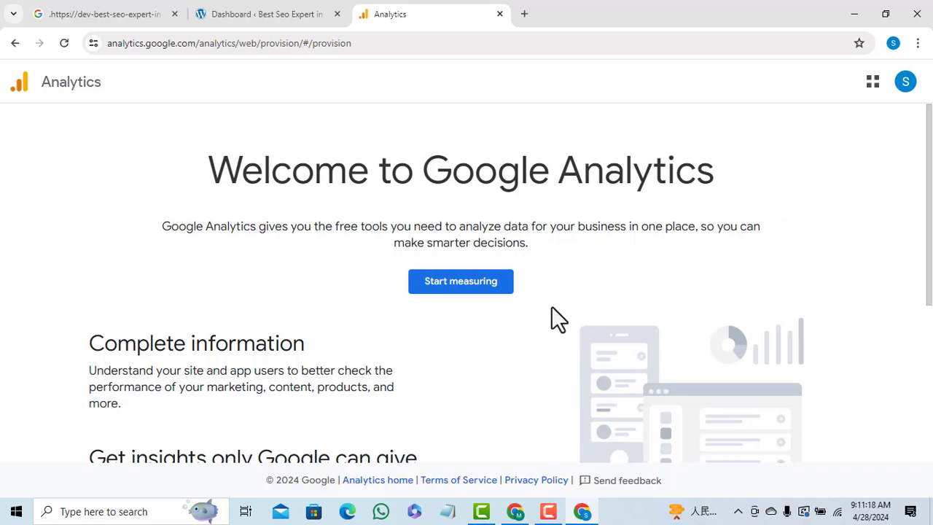
- Choose Start measuring on the Welcome to Google Analytics page
{"action": "left_click", "coordinate": [461, 283]}
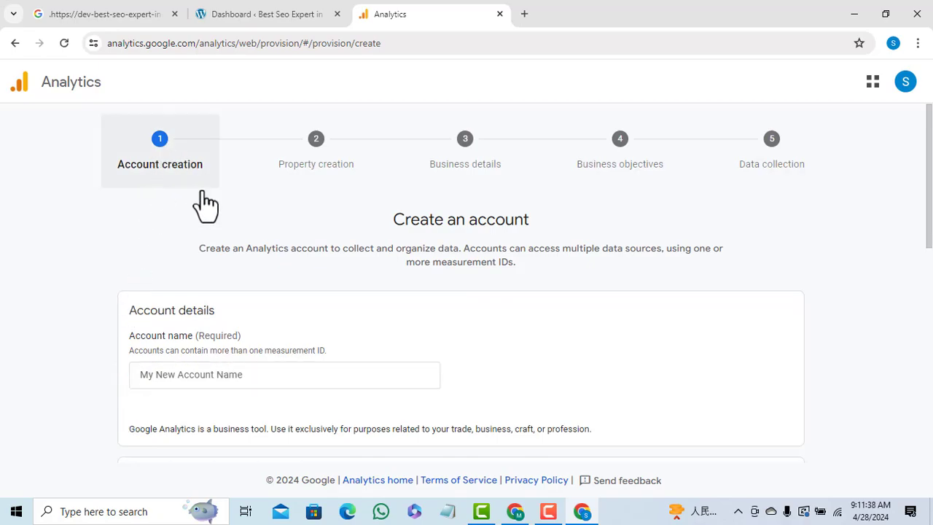
- Enter the account name, fixing typos, then scroll through the Account Data Sharing Settings
{"action": "left_click", "coordinate": [165, 381]}
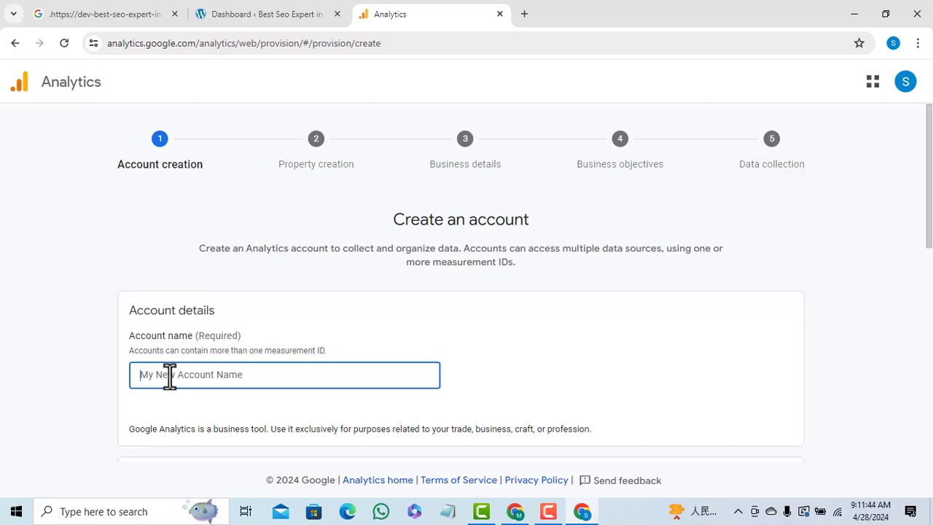
{"action": "type", "text": "Ha"}
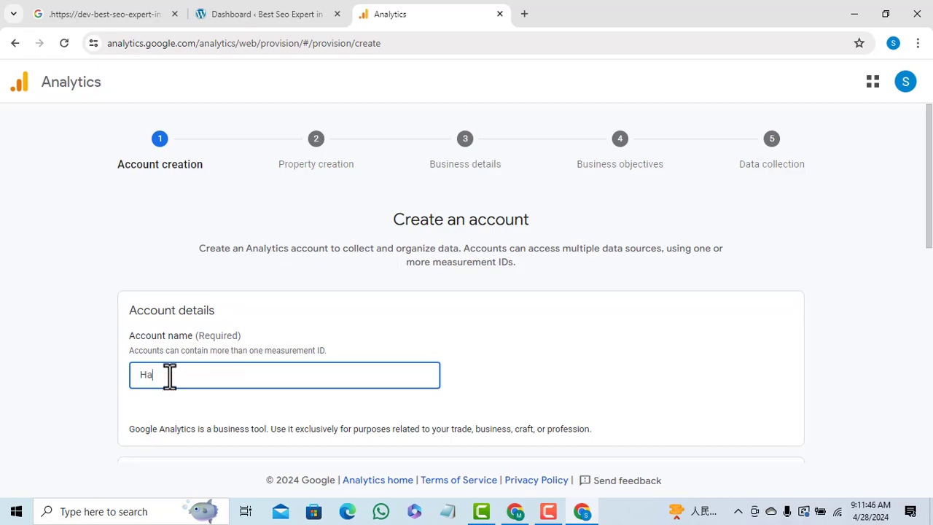
{"action": "type", "text": "rry"}
{"action": "key", "text": "BackSpace"}
{"action": "key", "text": "BackSpace"}
{"action": "key", "text": "BackSpace"}
{"action": "key", "text": "BackSpace"}
{"action": "key", "text": "BackSpace"}
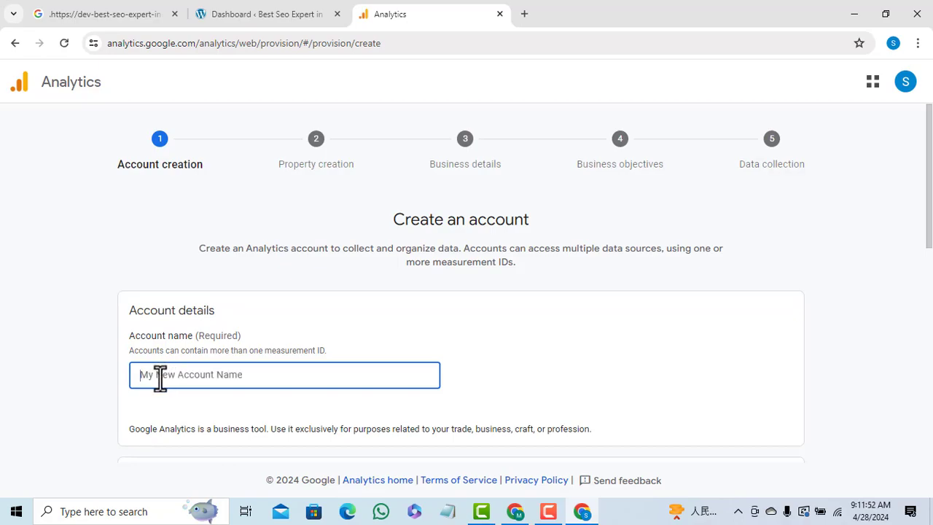
{"action": "type", "text": "John"}
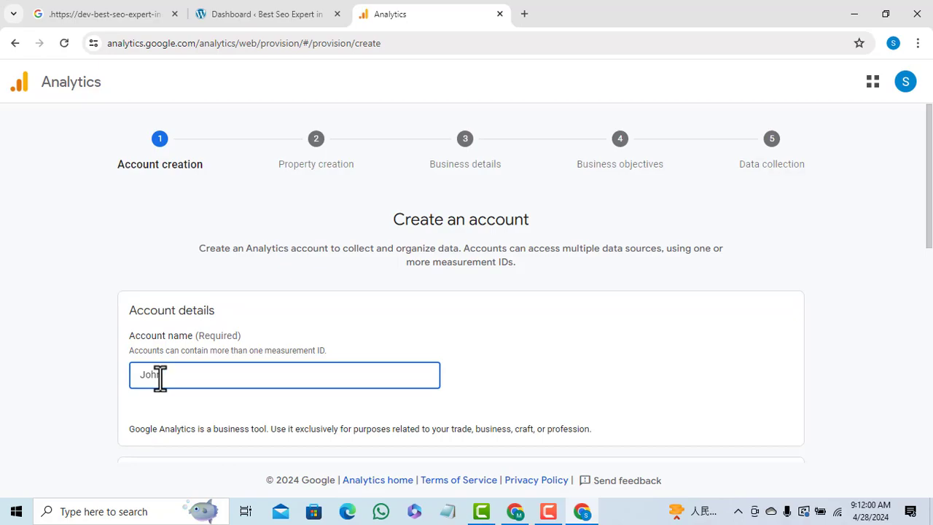
{"action": "type", "text": "Hte"}
{"action": "key", "text": "BackSpace"}
{"action": "key", "text": "BackSpace"}
{"action": "type", "text": "ate"}
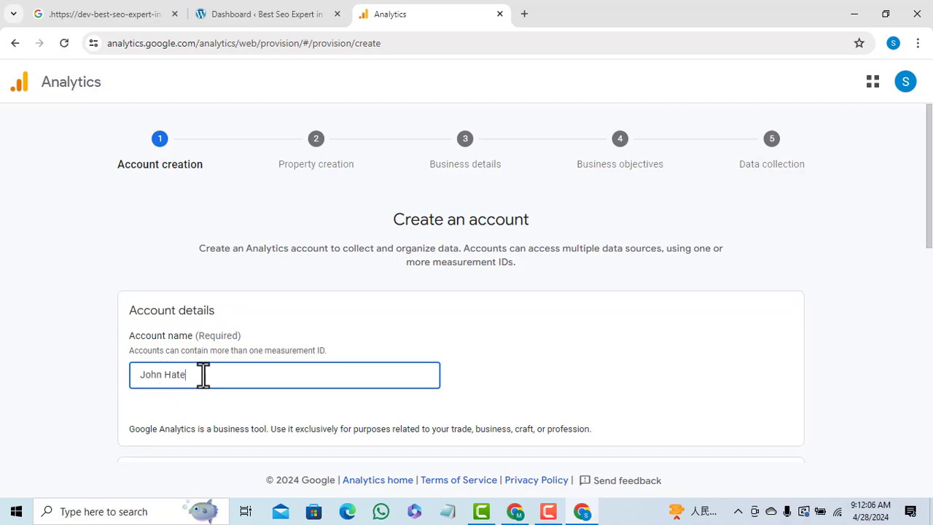
{"action": "left_click_drag", "start_coordinate": [202, 374], "coordinate": [146, 396]}
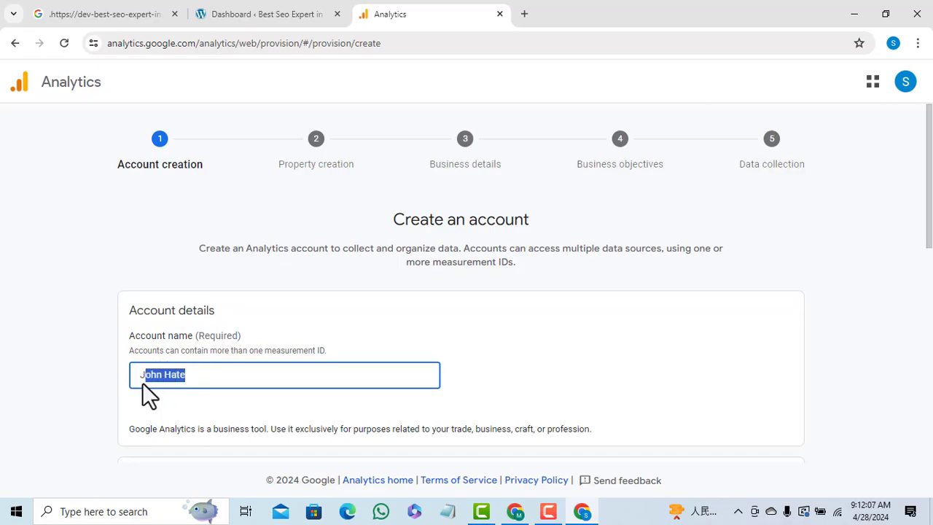
{"action": "left_click", "coordinate": [193, 374]}
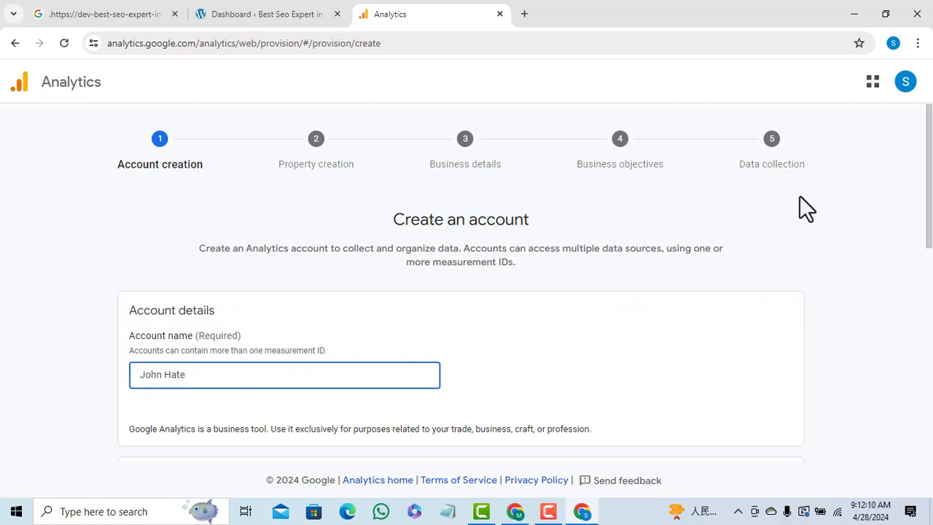
{"action": "scroll", "coordinate": [419, 324], "scroll_direction": "down", "scroll_amount": 4}
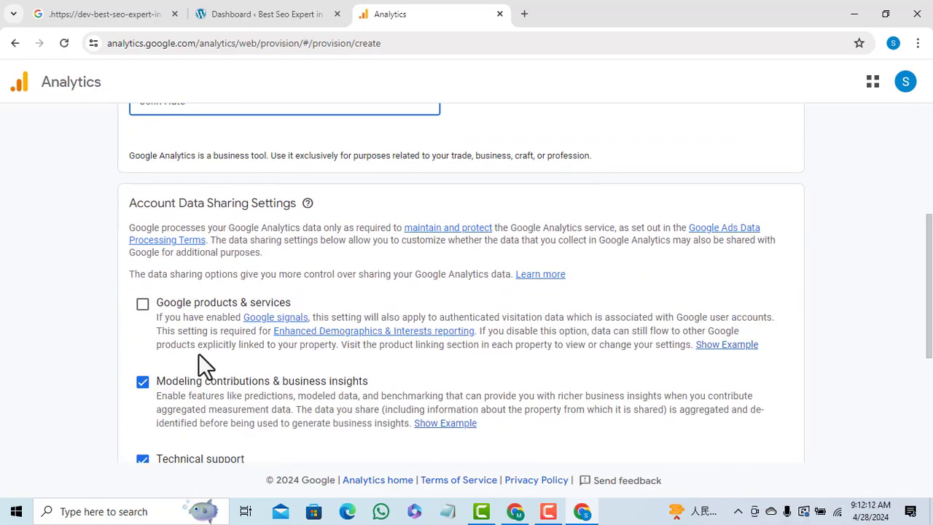
{"action": "scroll", "coordinate": [204, 355], "scroll_direction": "down", "scroll_amount": 3}
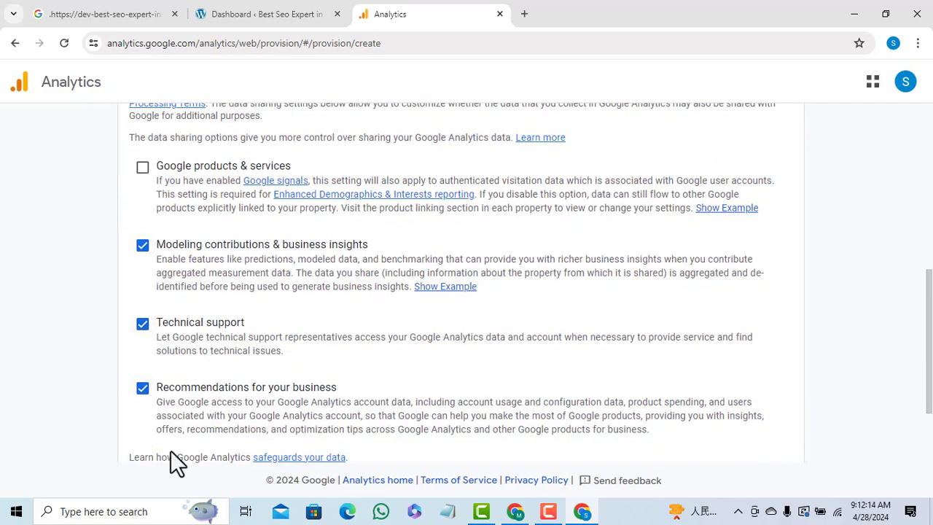
{"action": "scroll", "coordinate": [443, 270], "scroll_direction": "down", "scroll_amount": 2}
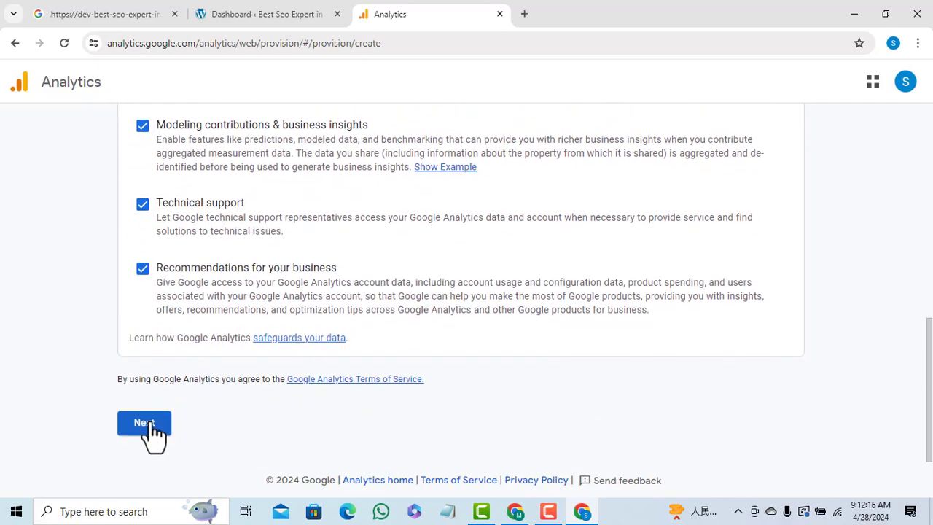
- Advance to property creation and name the property 'Home Furniture'
{"action": "left_click", "coordinate": [146, 432]}
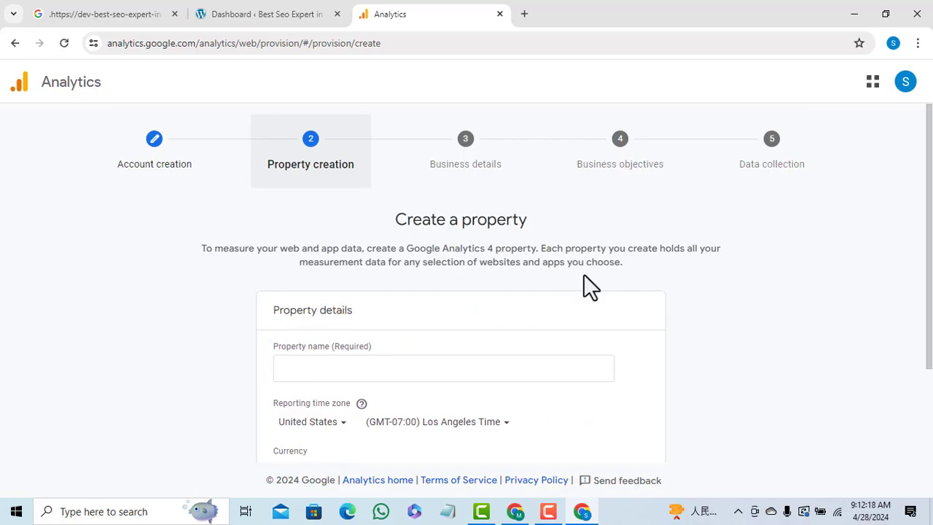
{"action": "left_click", "coordinate": [289, 367]}
{"action": "scroll", "coordinate": [427, 343], "scroll_direction": "down", "scroll_amount": 2}
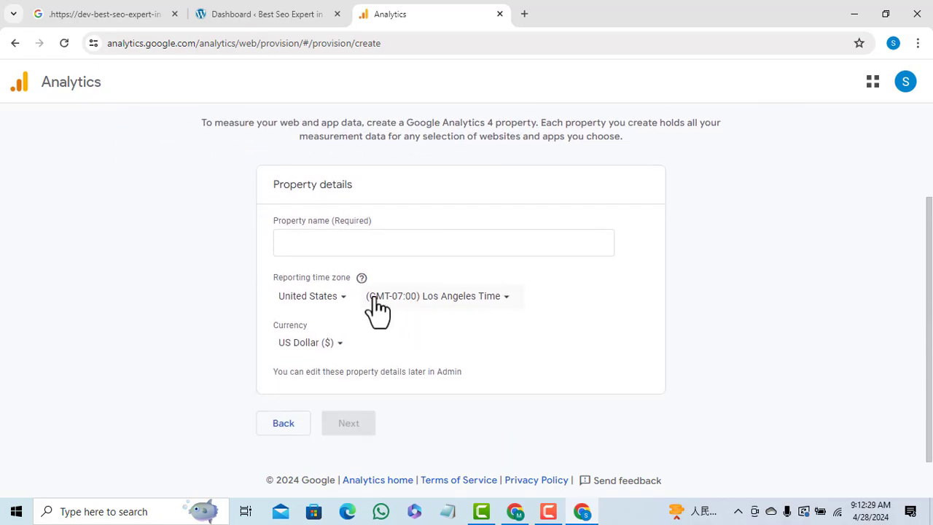
{"action": "left_click", "coordinate": [331, 241]}
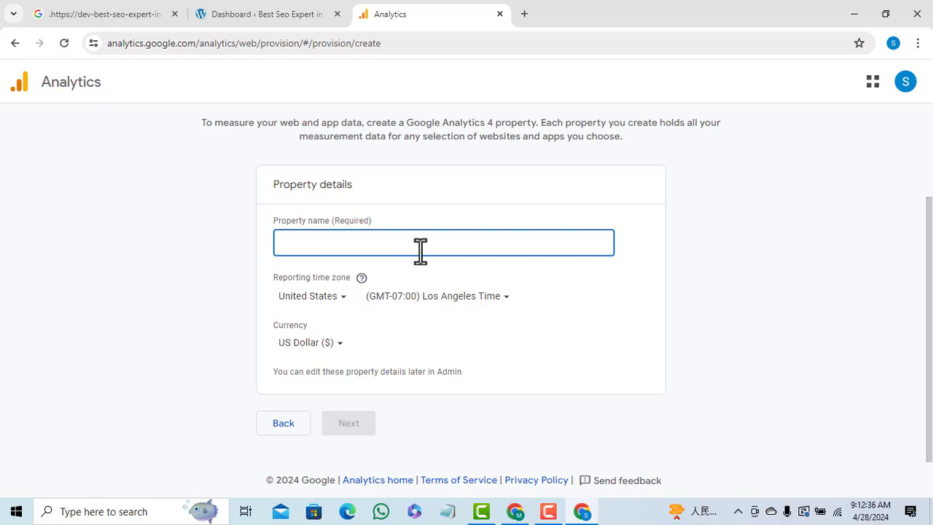
{"action": "type", "text": "Home "}
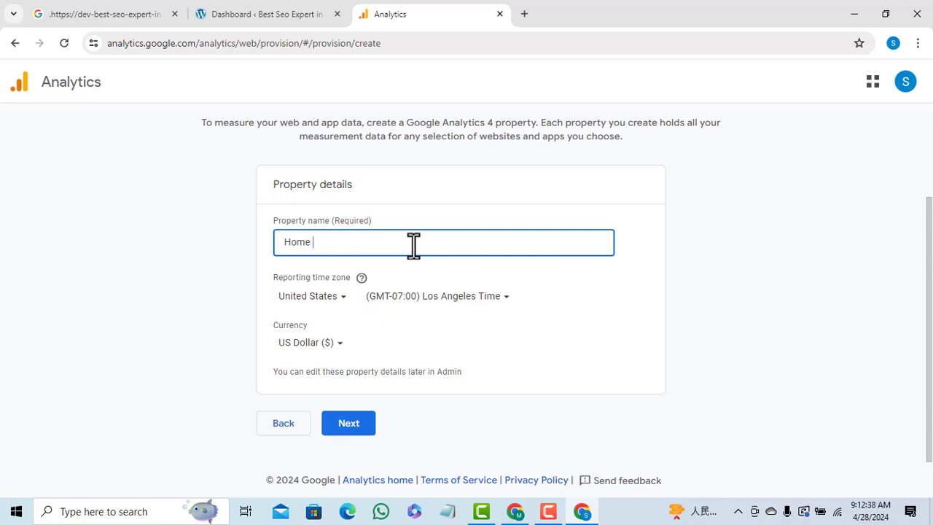
{"action": "type", "text": "4"}
{"action": "key", "text": "BackSpace"}
{"action": "type", "text": "Furniture"}
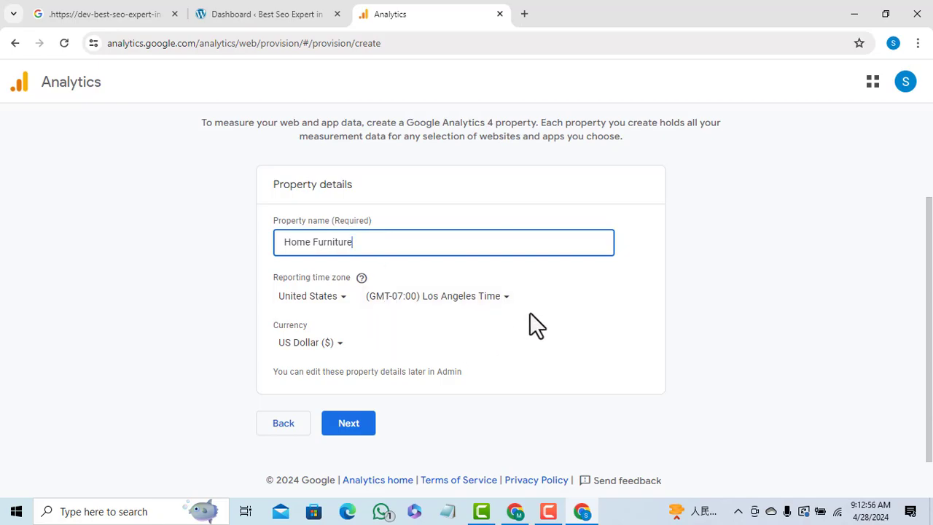
- Keep United States (Los Angeles time) as reporting country and US Dollar as currency
{"action": "left_click", "coordinate": [338, 301]}
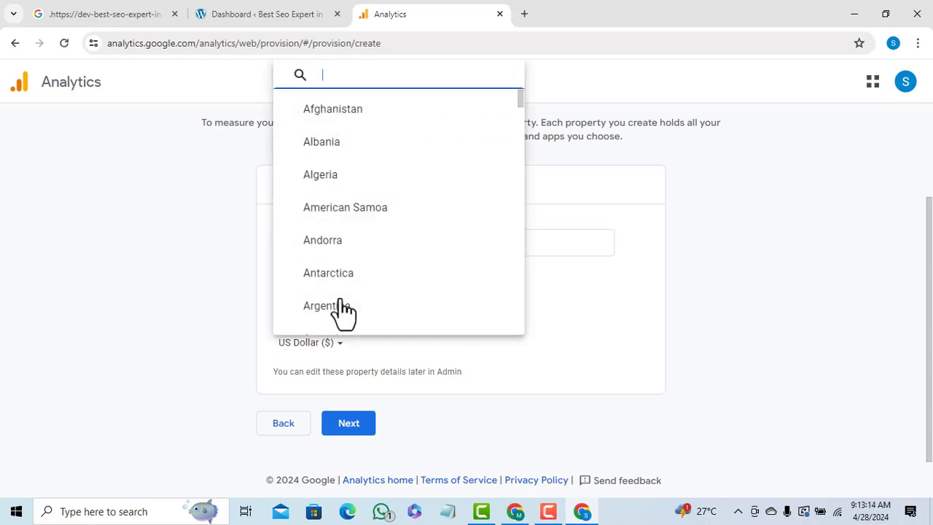
{"action": "left_click", "coordinate": [784, 301]}
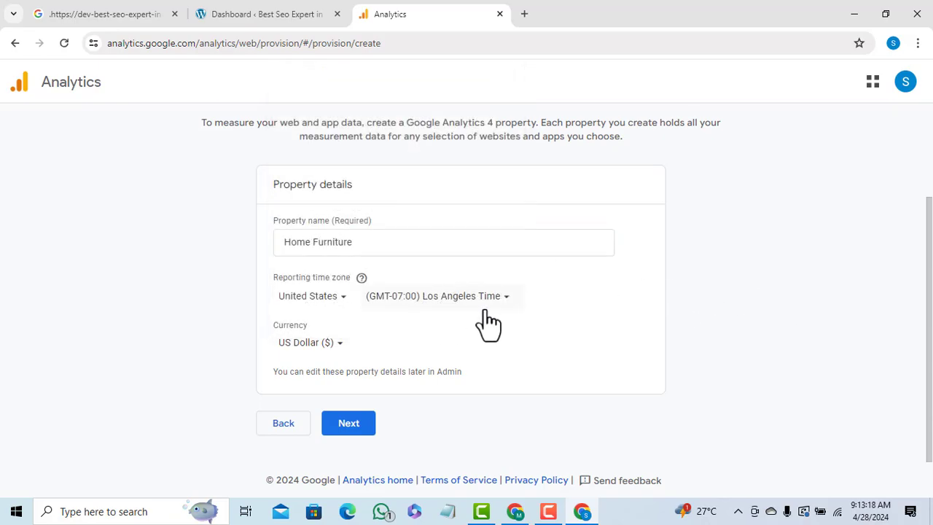
{"action": "left_click", "coordinate": [340, 345]}
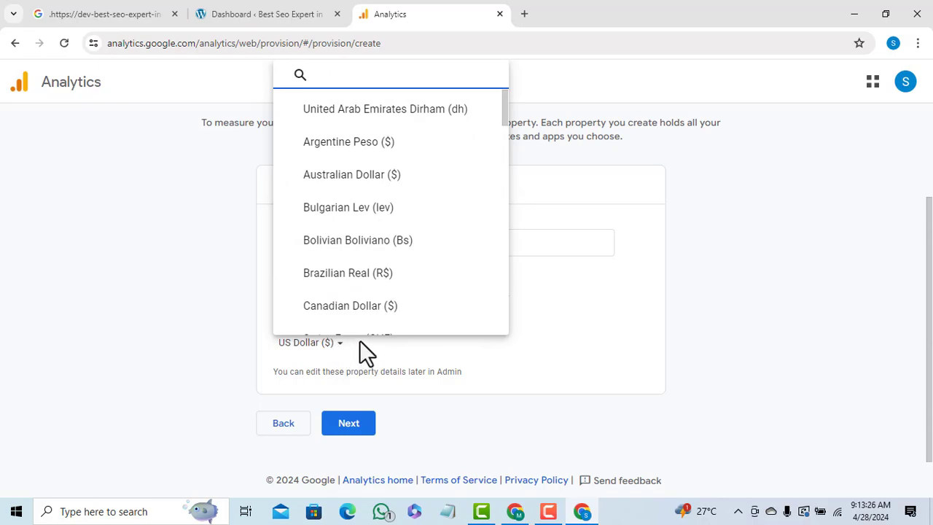
{"action": "left_click", "coordinate": [766, 293]}
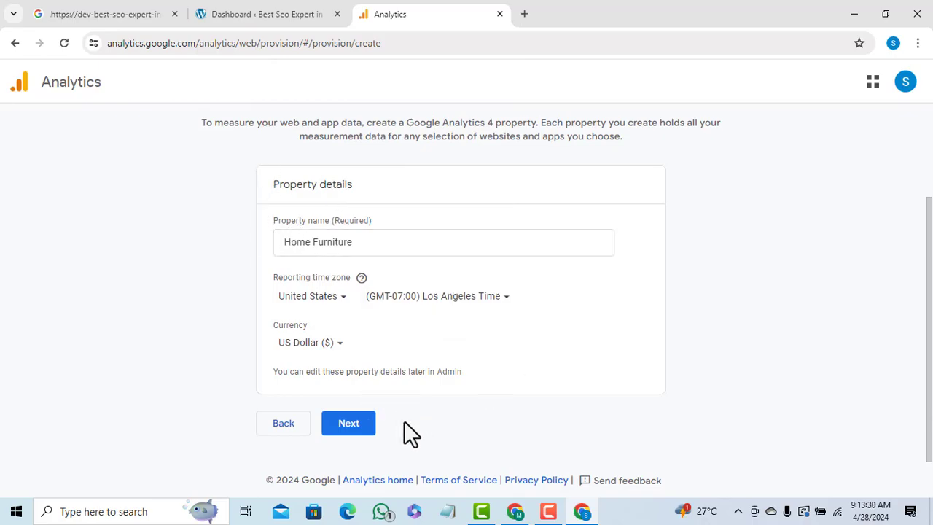
- On Business details, pick industry Business & Industrial and size Medium (11 to 100 employees)
{"action": "left_click", "coordinate": [362, 430]}
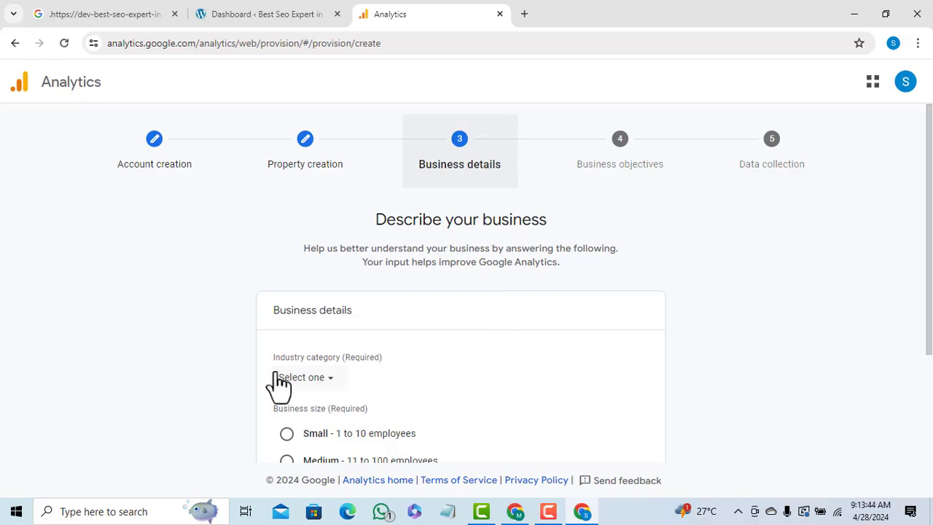
{"action": "left_click", "coordinate": [333, 384]}
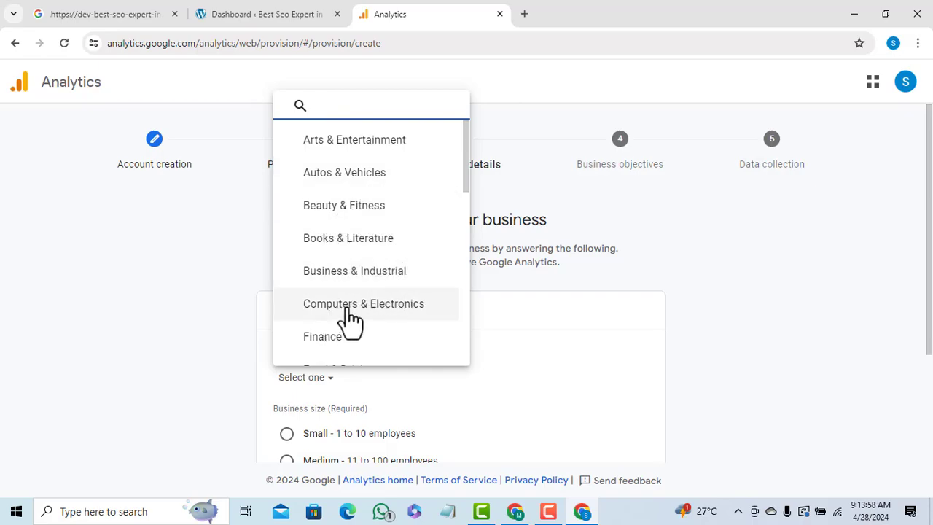
{"action": "scroll", "coordinate": [437, 324], "scroll_direction": "down", "scroll_amount": 2}
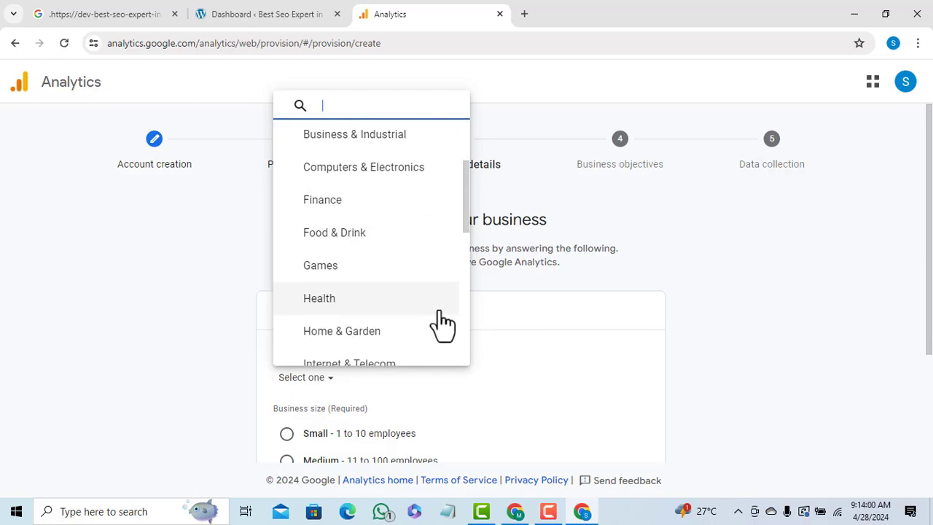
{"action": "scroll", "coordinate": [430, 317], "scroll_direction": "down", "scroll_amount": 2}
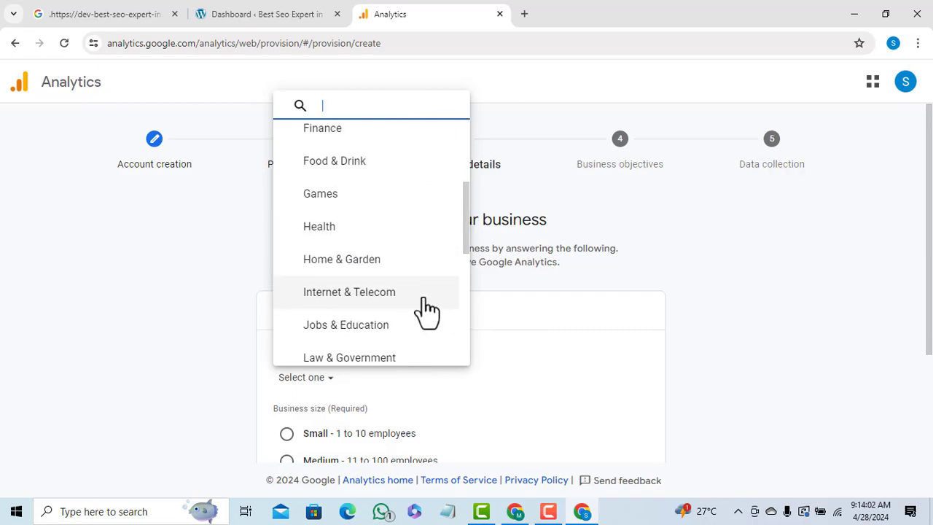
{"action": "scroll", "coordinate": [424, 312], "scroll_direction": "down", "scroll_amount": 2}
{"action": "scroll", "coordinate": [428, 308], "scroll_direction": "down", "scroll_amount": 4}
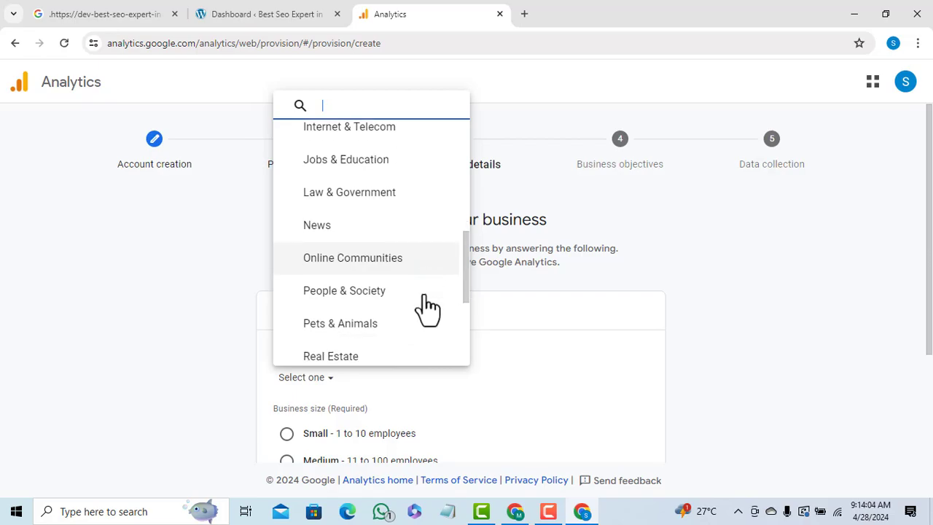
{"action": "scroll", "coordinate": [429, 307], "scroll_direction": "up", "scroll_amount": 8}
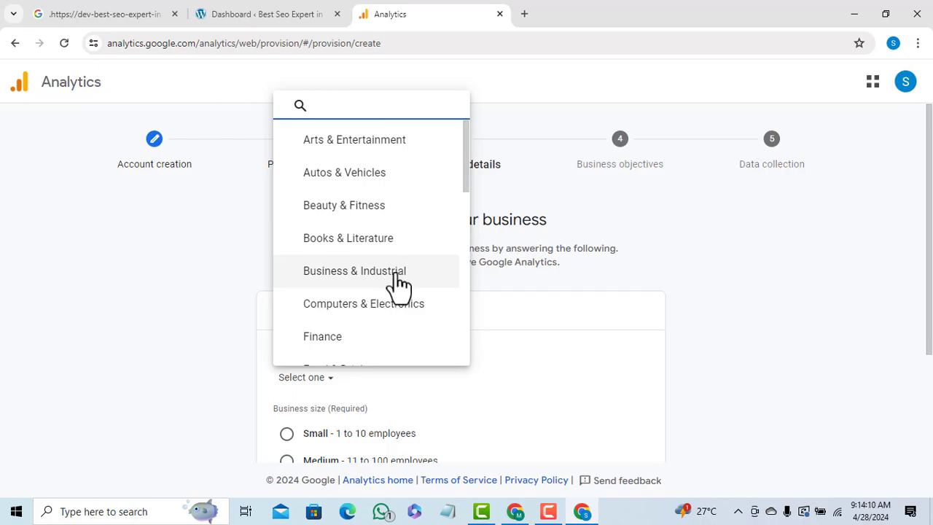
{"action": "left_click", "coordinate": [385, 274]}
{"action": "scroll", "coordinate": [382, 272], "scroll_direction": "down", "scroll_amount": 2}
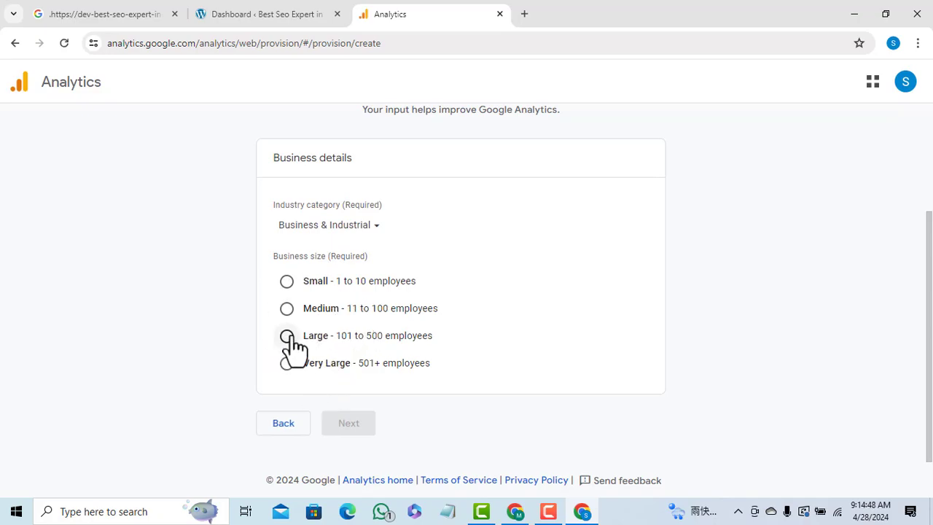
{"action": "left_click", "coordinate": [287, 310]}
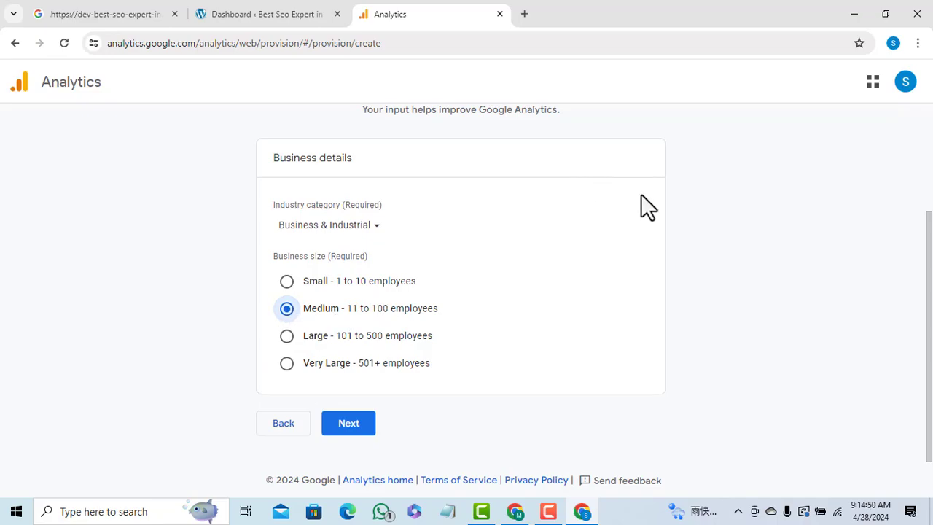
- Continue to business objectives and tick Generate leads and Drive online sales
{"action": "left_click", "coordinate": [350, 429]}
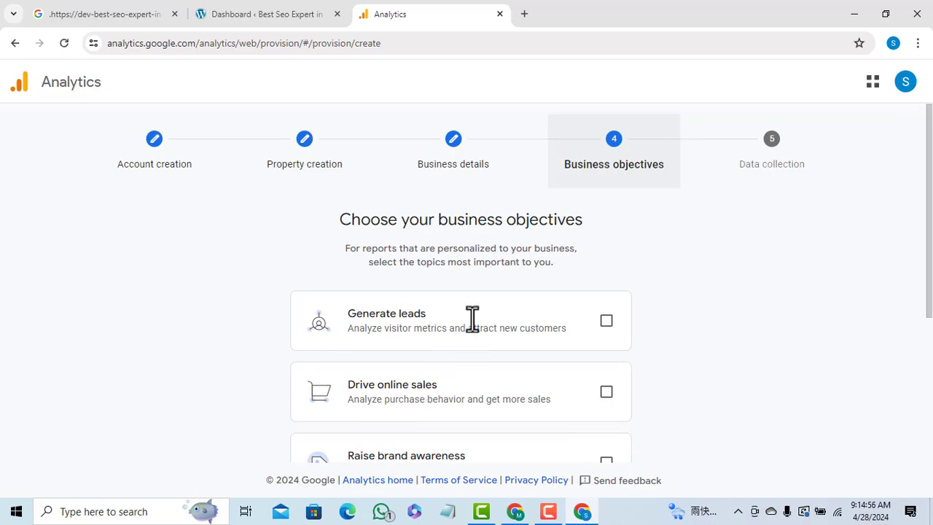
{"action": "scroll", "coordinate": [449, 257], "scroll_direction": "down", "scroll_amount": 1}
{"action": "scroll", "coordinate": [452, 268], "scroll_direction": "down", "scroll_amount": 3}
{"action": "scroll", "coordinate": [449, 255], "scroll_direction": "down", "scroll_amount": 1}
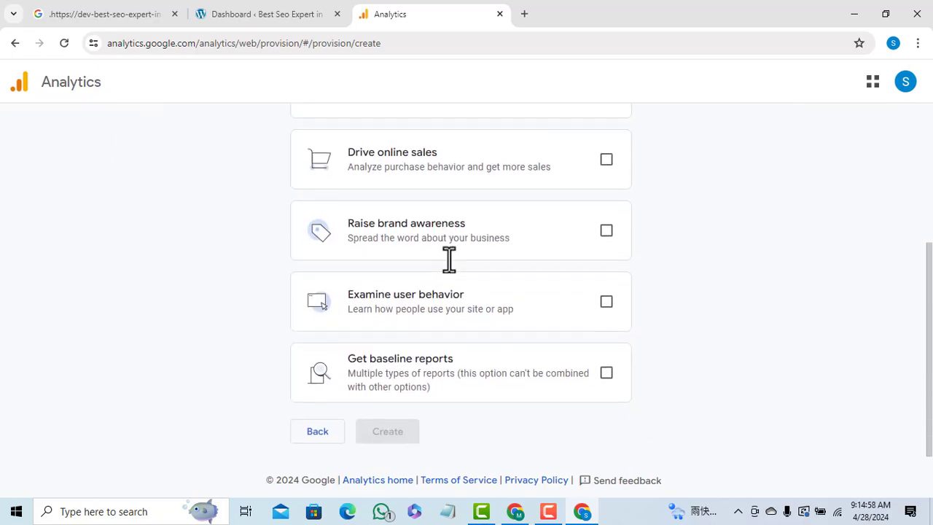
{"action": "scroll", "coordinate": [470, 287], "scroll_direction": "up", "scroll_amount": 3}
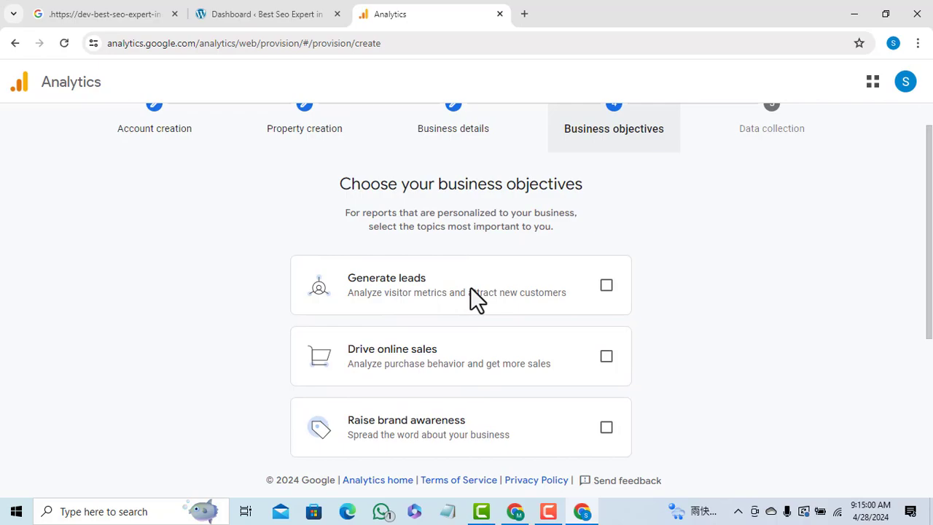
{"action": "scroll", "coordinate": [479, 258], "scroll_direction": "down", "scroll_amount": 1}
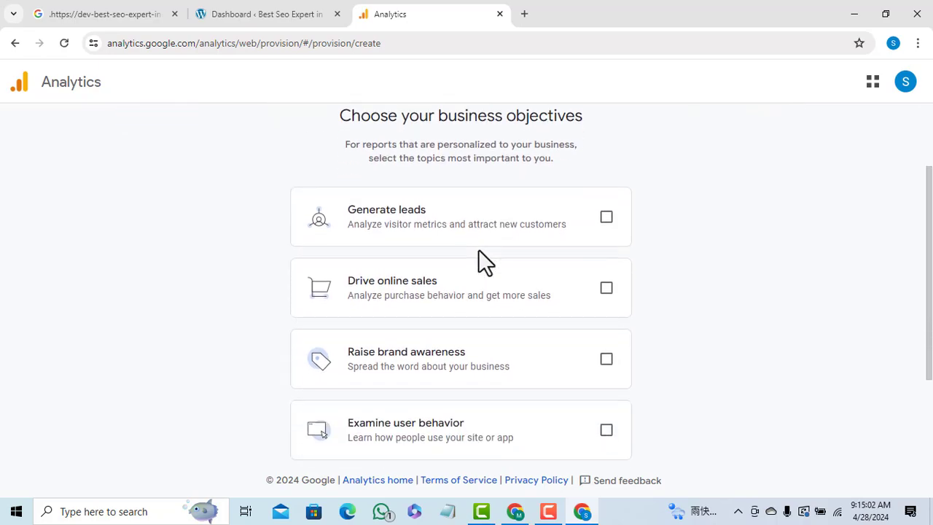
{"action": "scroll", "coordinate": [470, 252], "scroll_direction": "down", "scroll_amount": 2}
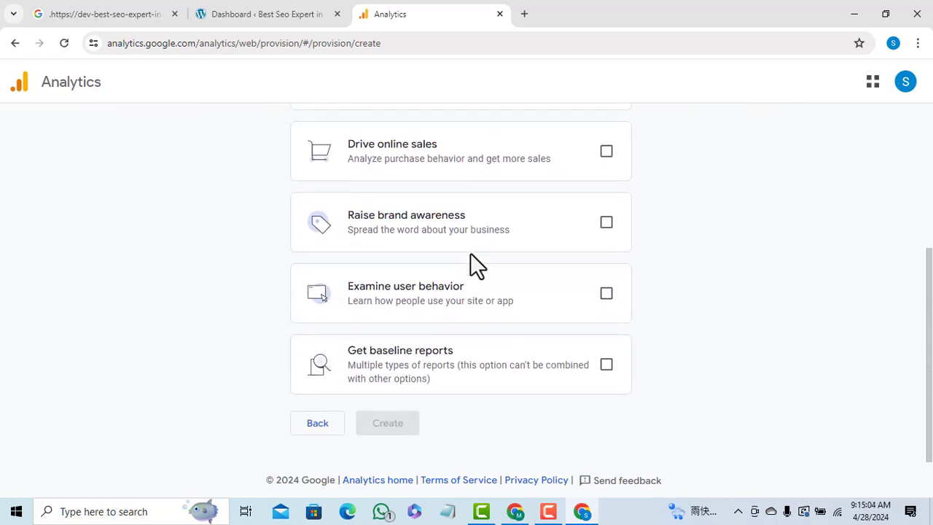
{"action": "scroll", "coordinate": [510, 261], "scroll_direction": "up", "scroll_amount": 1}
{"action": "scroll", "coordinate": [531, 270], "scroll_direction": "up", "scroll_amount": 3}
{"action": "left_click", "coordinate": [606, 285]}
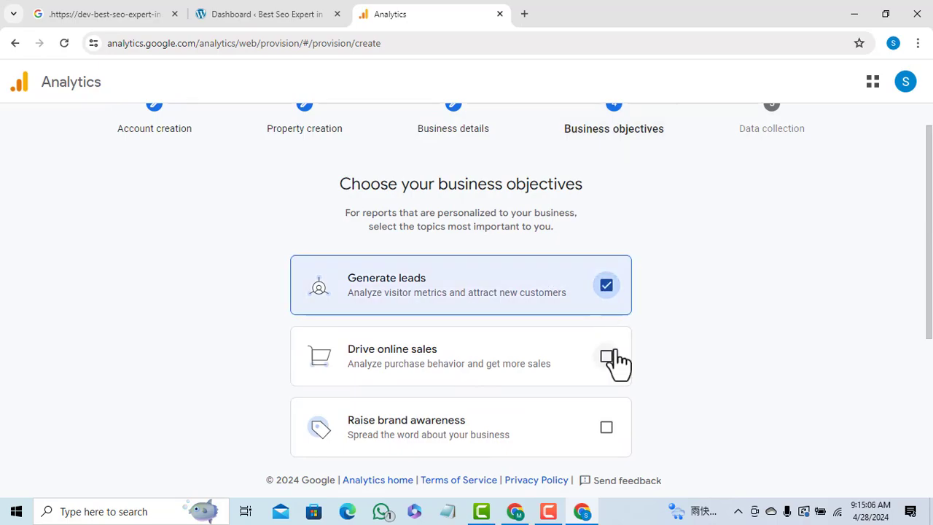
{"action": "left_click", "coordinate": [606, 357]}
- Also tick Raise brand awareness and Examine user behavior as objectives
{"action": "scroll", "coordinate": [605, 357], "scroll_direction": "down", "scroll_amount": 3}
{"action": "left_click", "coordinate": [606, 223]}
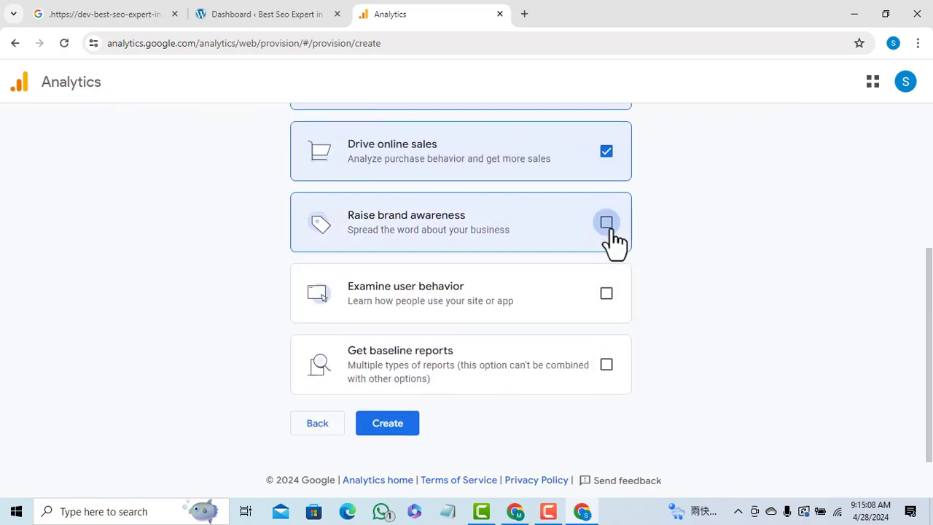
{"action": "left_click", "coordinate": [606, 299]}
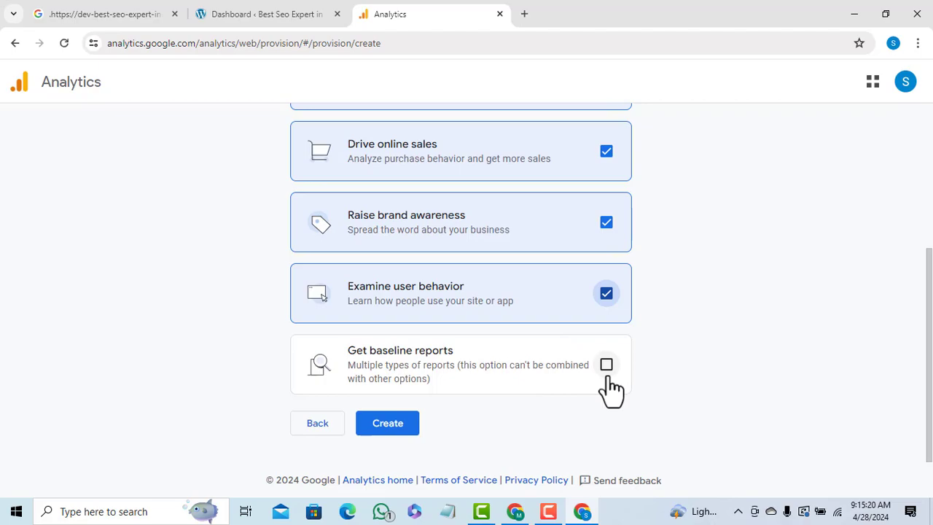
{"action": "scroll", "coordinate": [594, 306], "scroll_direction": "up", "scroll_amount": 4}
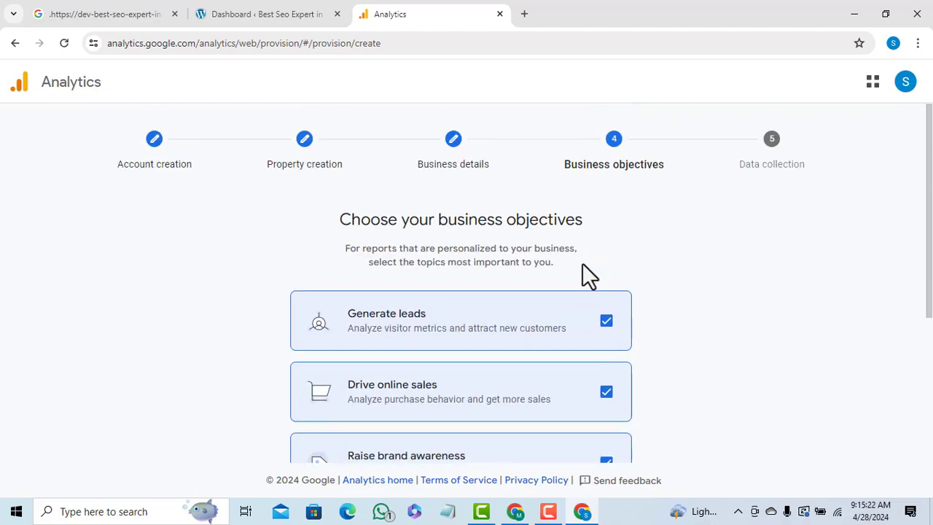
{"action": "scroll", "coordinate": [600, 338], "scroll_direction": "down", "scroll_amount": 4}
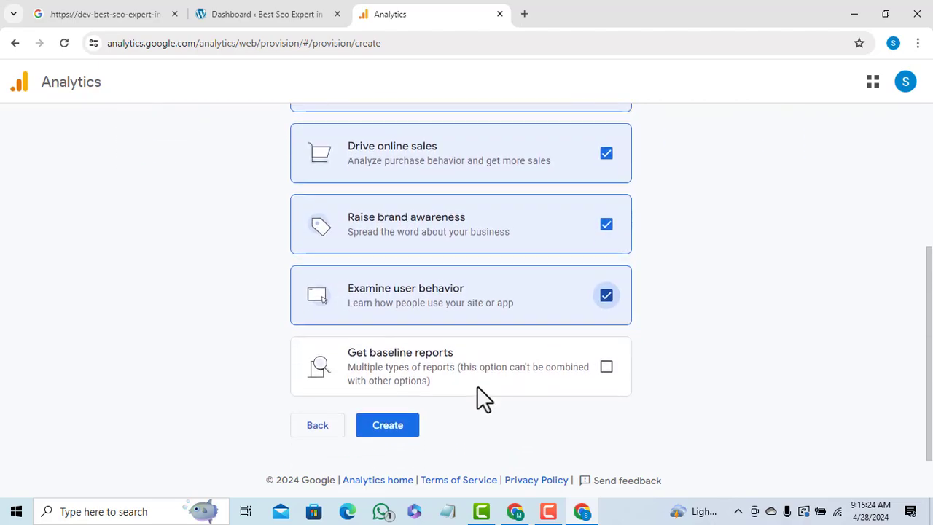
- Create the account and accept the GDPR Data Processing Terms in the Terms of Service dialog
{"action": "left_click", "coordinate": [401, 434]}
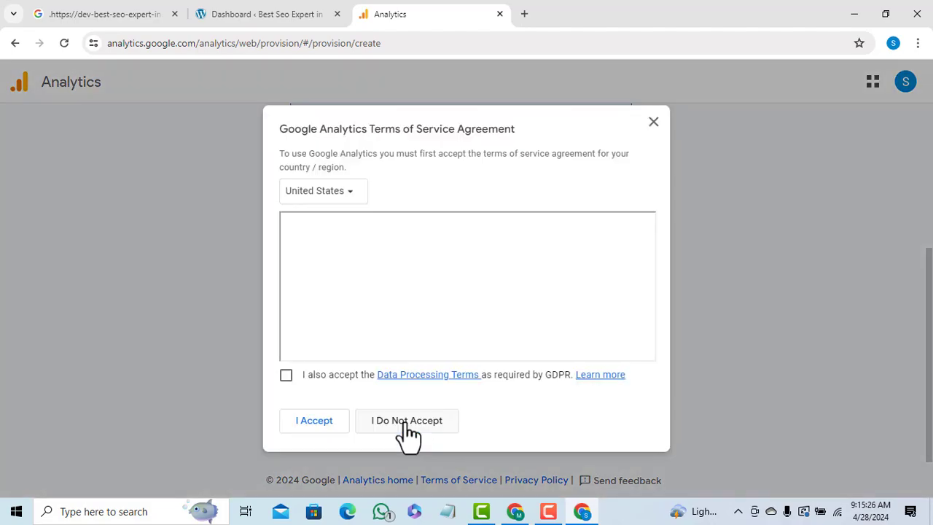
{"action": "scroll", "coordinate": [390, 258], "scroll_direction": "down", "scroll_amount": 1}
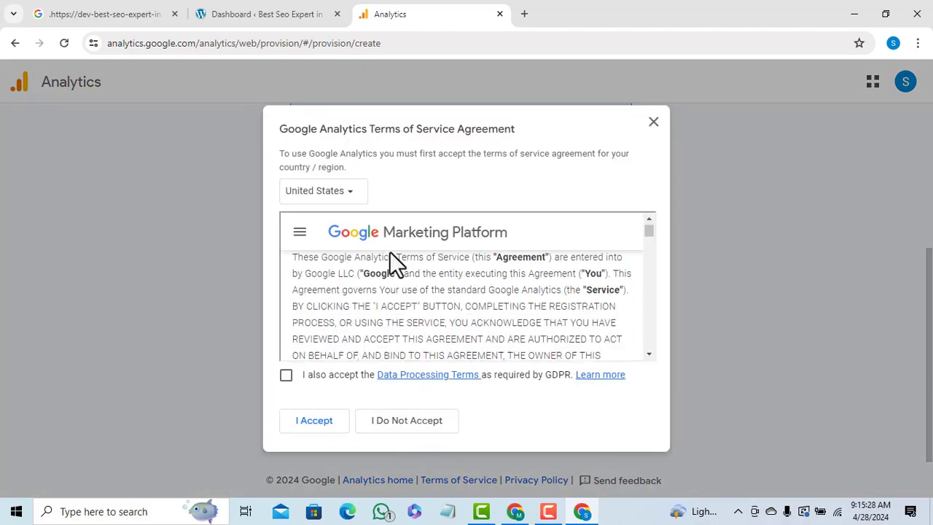
{"action": "scroll", "coordinate": [389, 252], "scroll_direction": "down", "scroll_amount": 5}
{"action": "scroll", "coordinate": [354, 277], "scroll_direction": "up", "scroll_amount": 2}
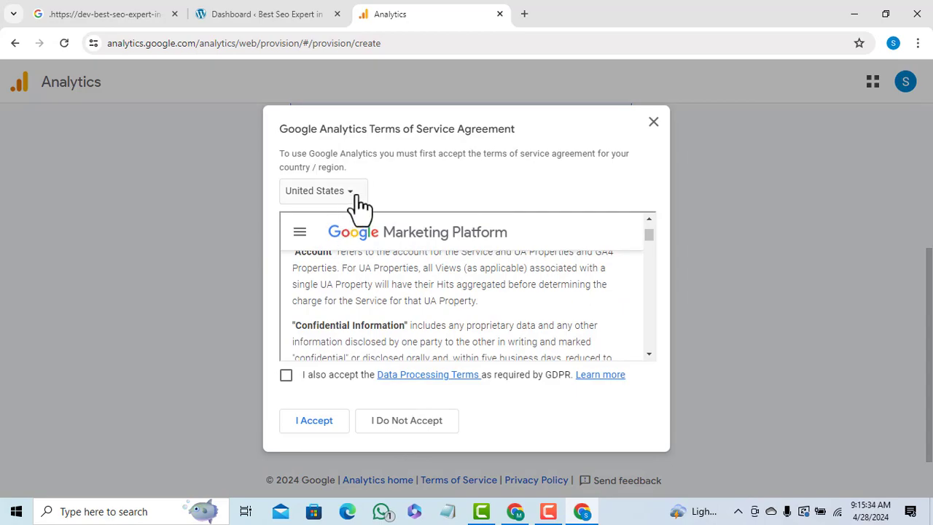
{"action": "left_click", "coordinate": [288, 376]}
- Accept the Terms of Service, choose the Web platform, and focus the Website URL field
{"action": "left_click", "coordinate": [318, 430]}
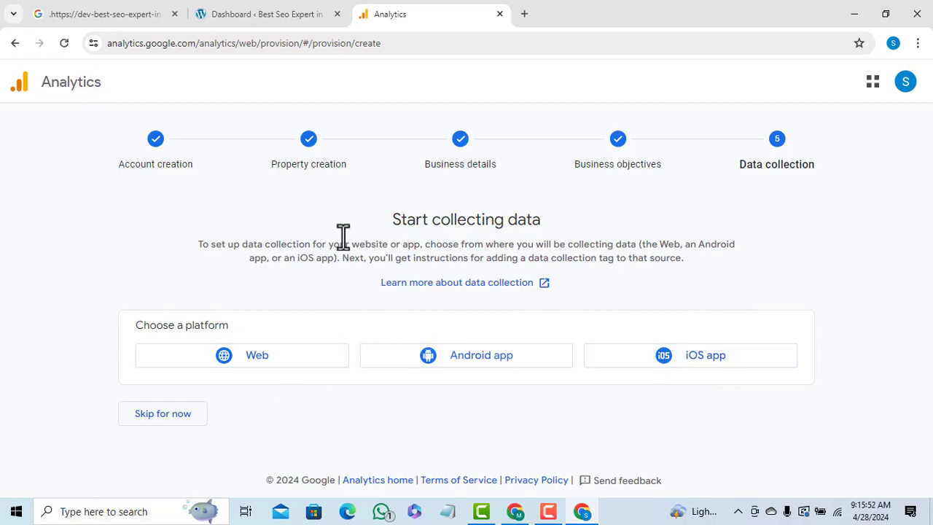
{"action": "left_click", "coordinate": [266, 364]}
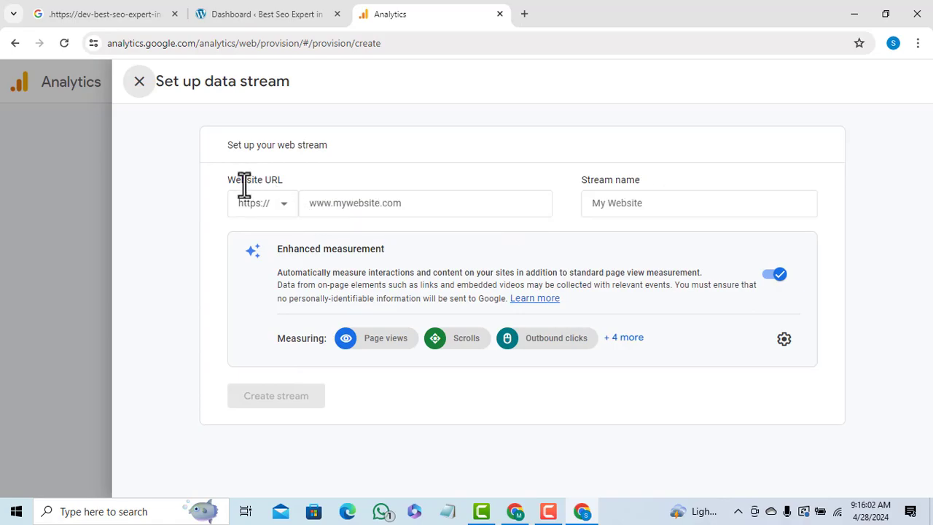
{"action": "left_click", "coordinate": [386, 203]}
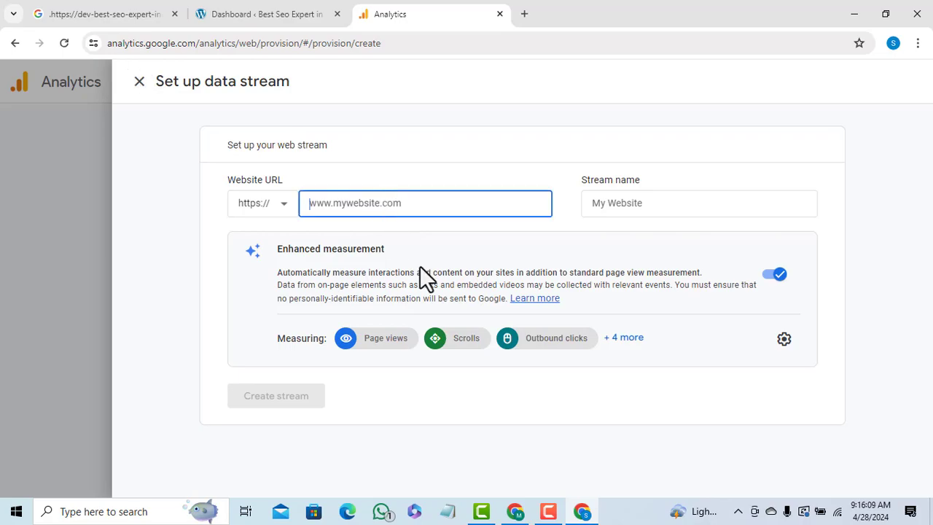
- Copy the WordPress site's address from the dashboard and return to the Analytics Website URL field
{"action": "left_click", "coordinate": [581, 512]}
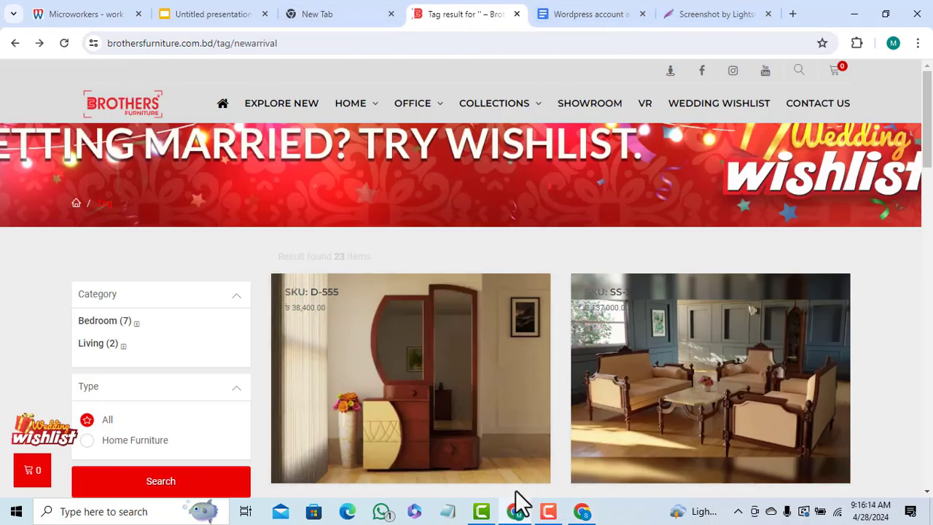
{"action": "left_click", "coordinate": [581, 513]}
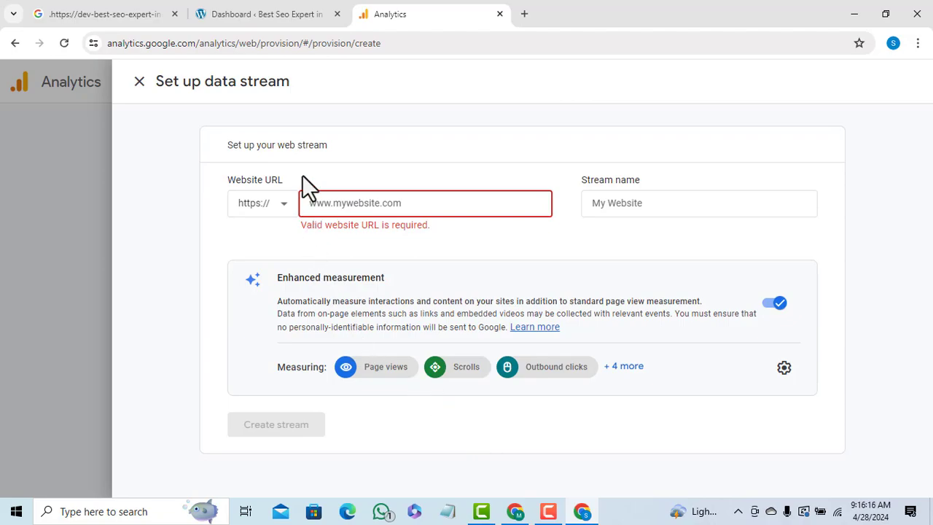
{"action": "left_click", "coordinate": [277, 16]}
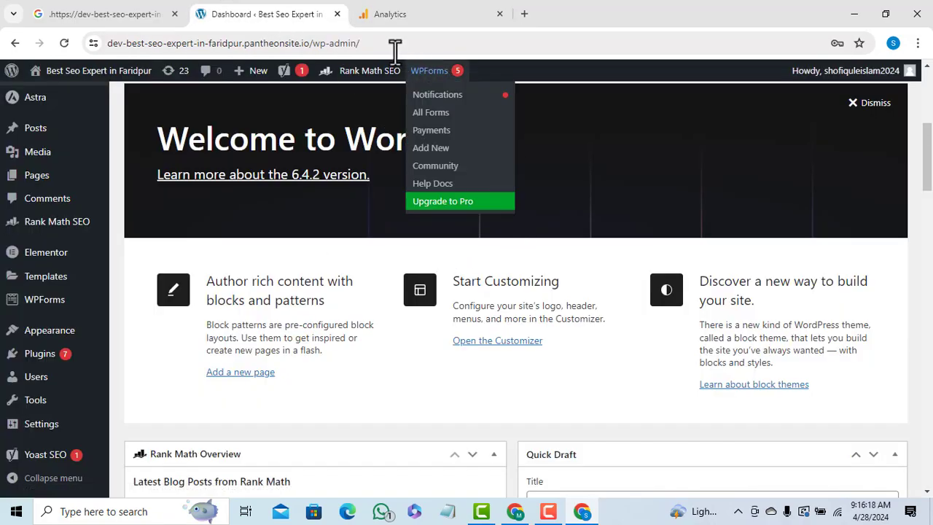
{"action": "left_click", "coordinate": [307, 43]}
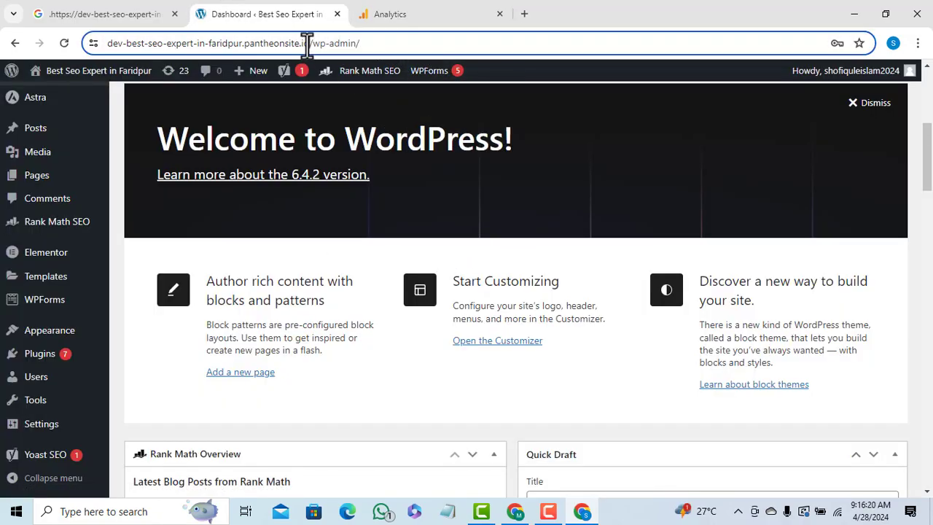
{"action": "left_click_drag", "start_coordinate": [306, 43], "coordinate": [96, 42]}
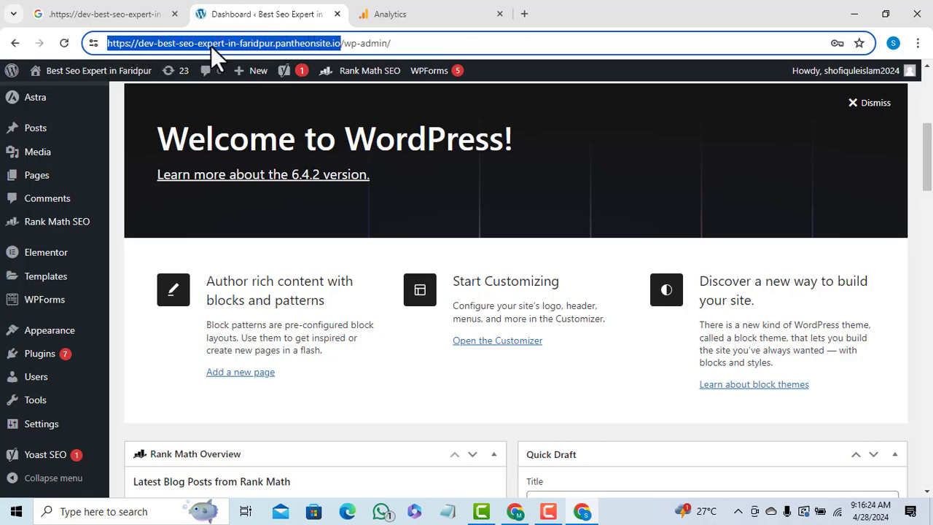
{"action": "right_click", "coordinate": [144, 41]}
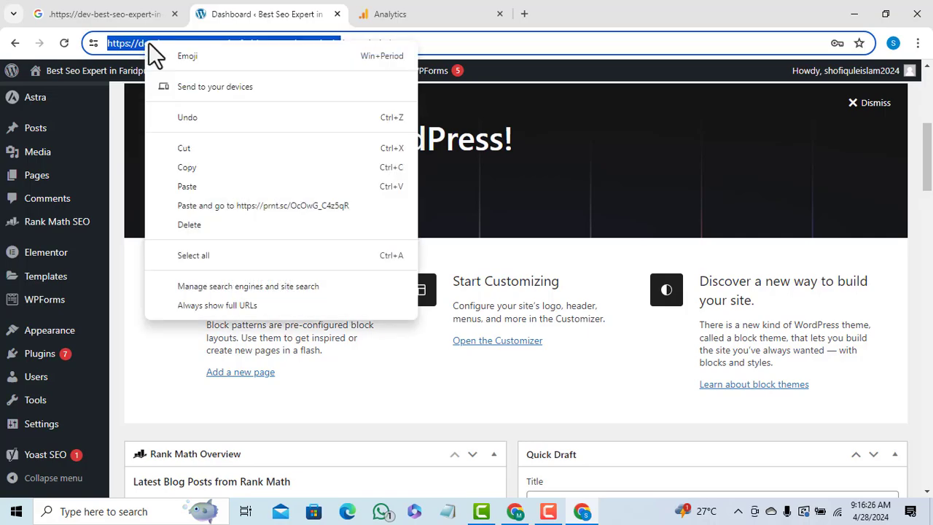
{"action": "left_click", "coordinate": [206, 164]}
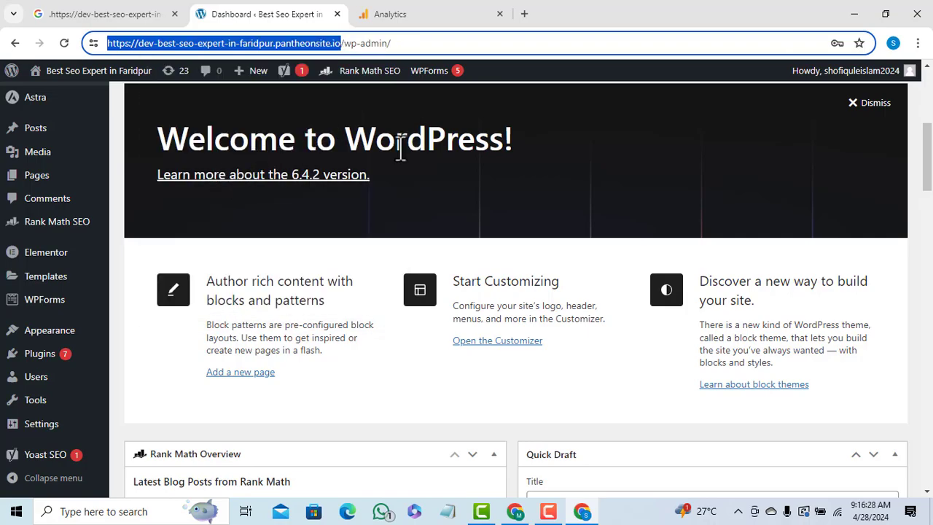
{"action": "left_click", "coordinate": [431, 7]}
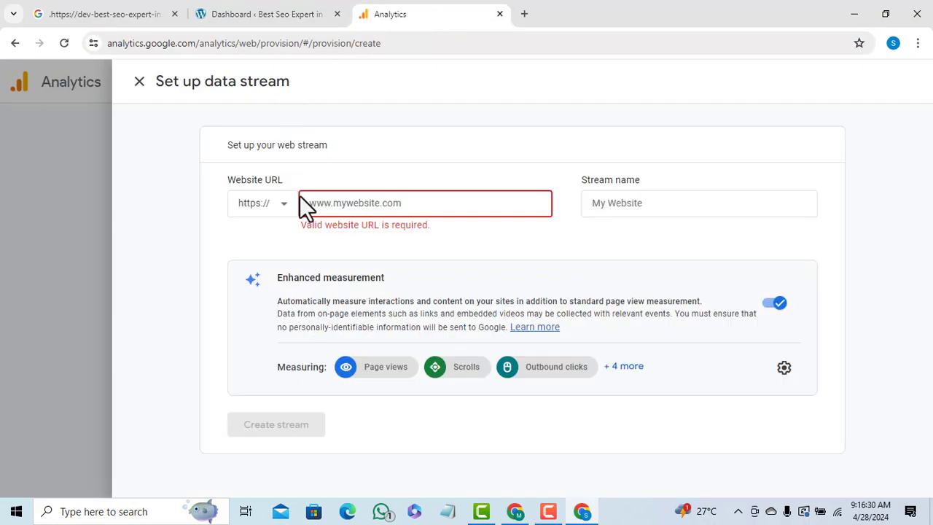
{"action": "right_click", "coordinate": [320, 204]}
{"action": "left_click", "coordinate": [352, 335]}
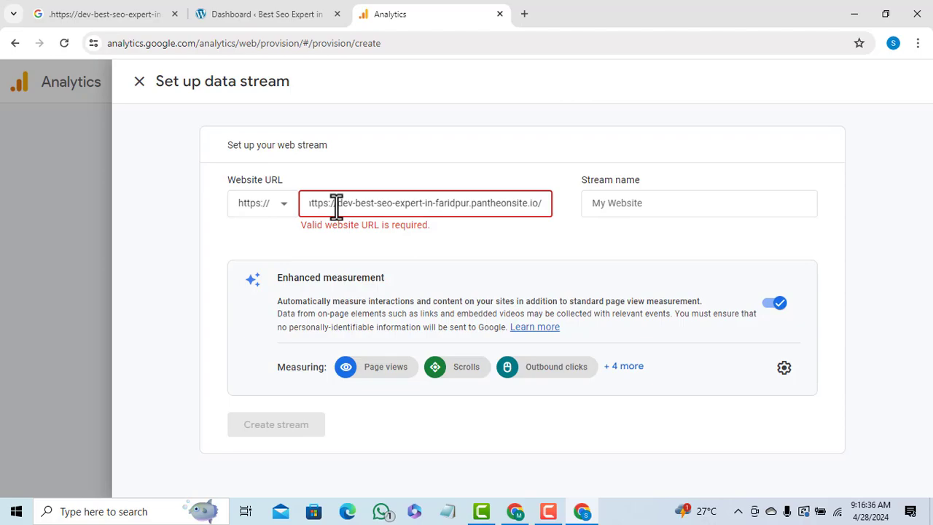
{"action": "key", "text": "BackSpace"}
{"action": "key", "text": "BackSpace"}
{"action": "key", "text": "BackSpace"}
{"action": "key", "text": "BackSpace"}
{"action": "key", "text": "BackSpace"}
{"action": "key", "text": "BackSpace"}
{"action": "key", "text": "BackSpace"}
{"action": "key", "text": "BackSpace"}
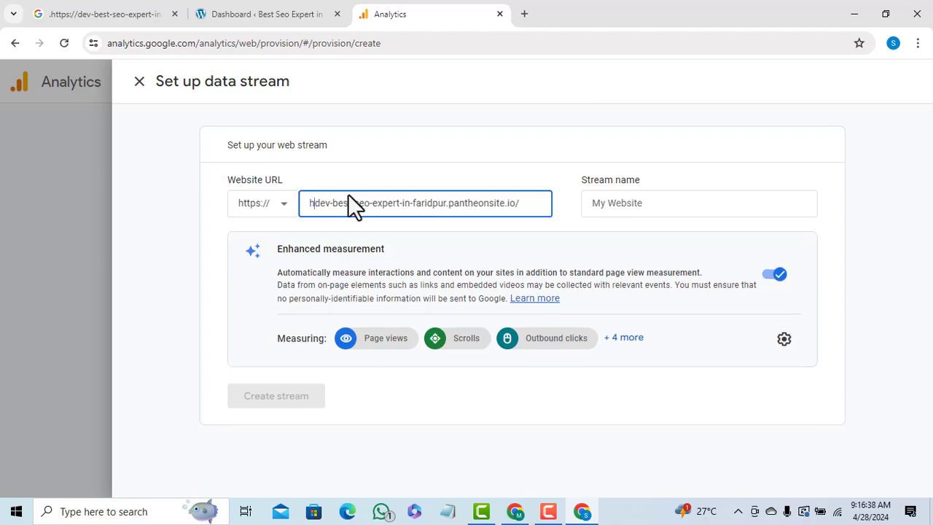
{"action": "left_click", "coordinate": [623, 208]}
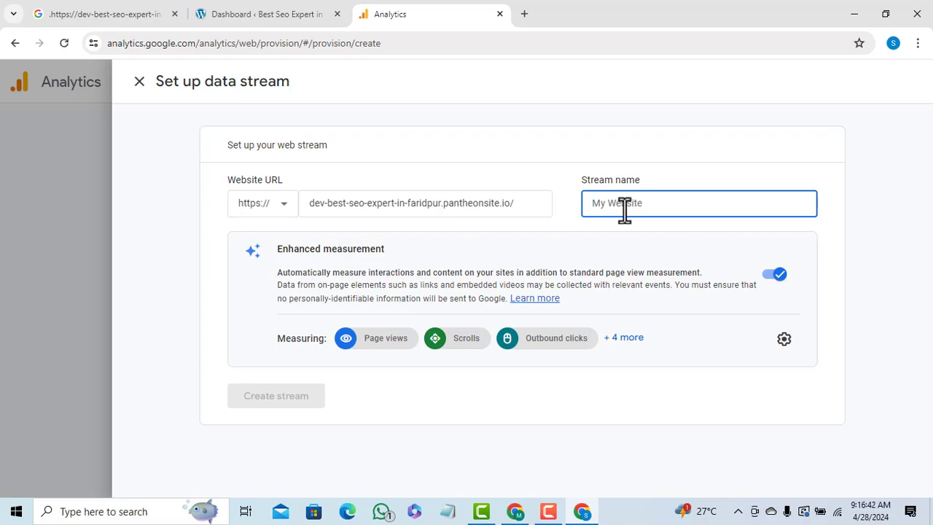
{"action": "type", "text": "Hom"}
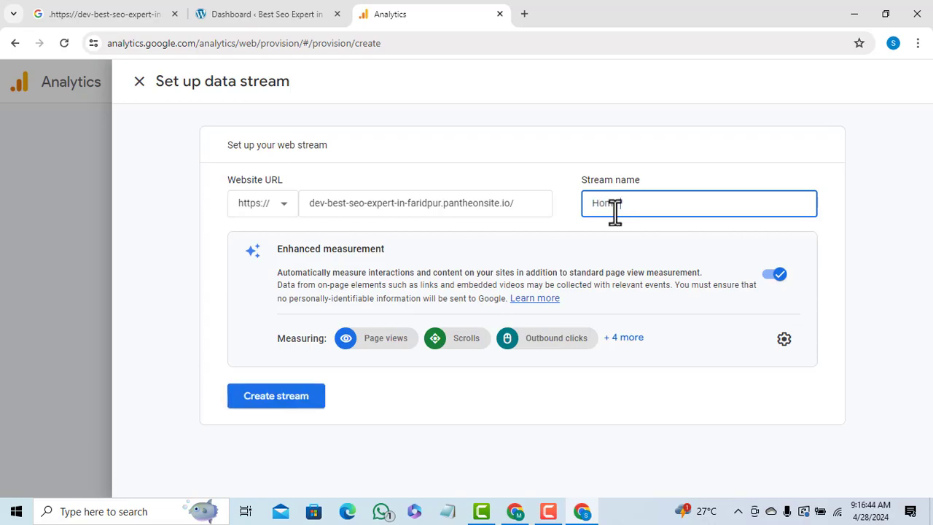
{"action": "type", "text": "e Furniture"}
- Create the Home Furniture web stream and copy its manual-install gtag snippet to the clipboard
{"action": "left_click", "coordinate": [289, 401]}
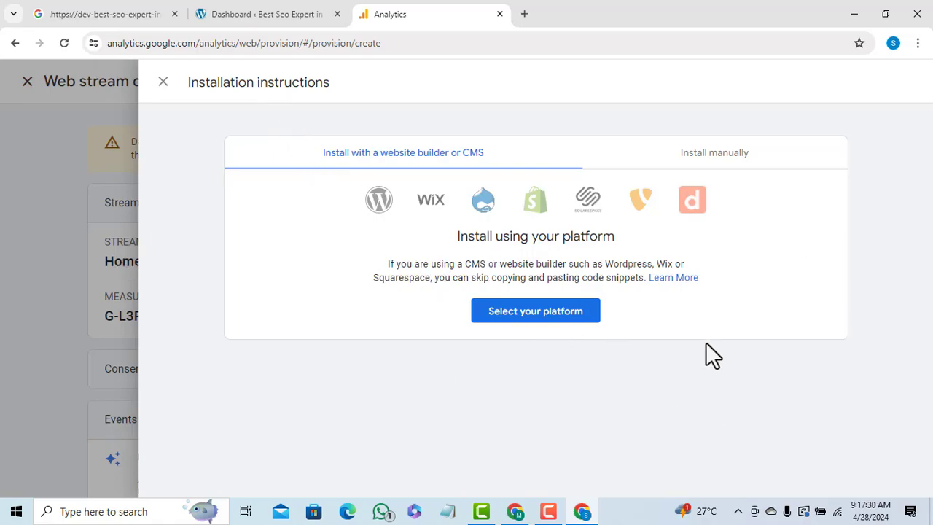
{"action": "left_click", "coordinate": [724, 165]}
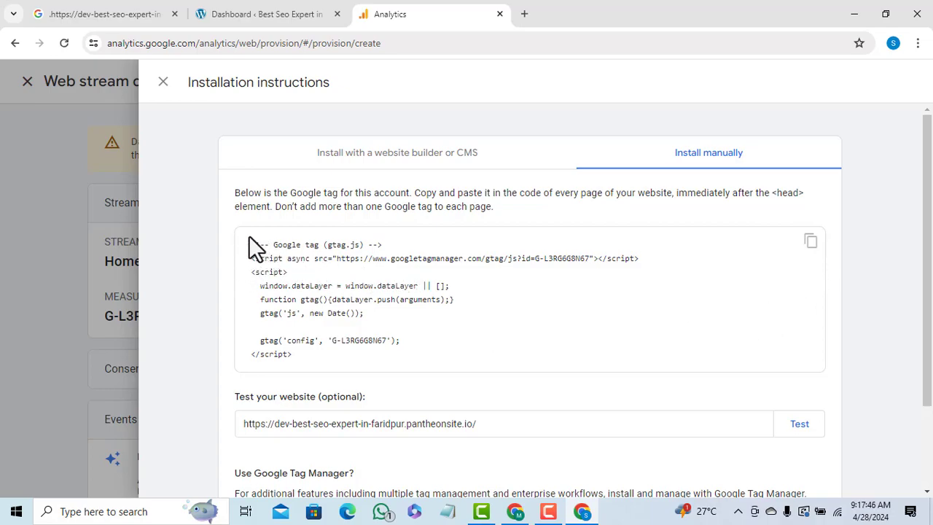
{"action": "left_click", "coordinate": [737, 511]}
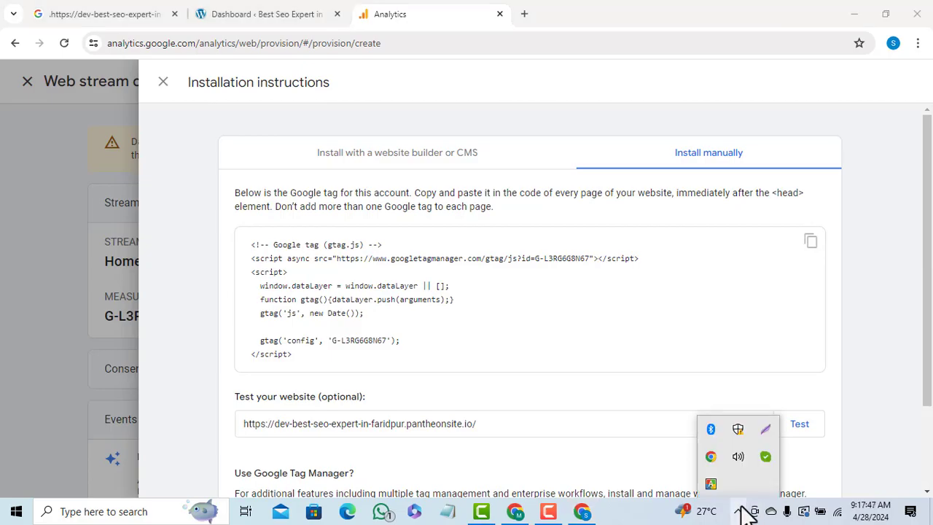
{"action": "left_click", "coordinate": [764, 430]}
{"action": "left_click_drag", "start_coordinate": [242, 225], "coordinate": [694, 364]}
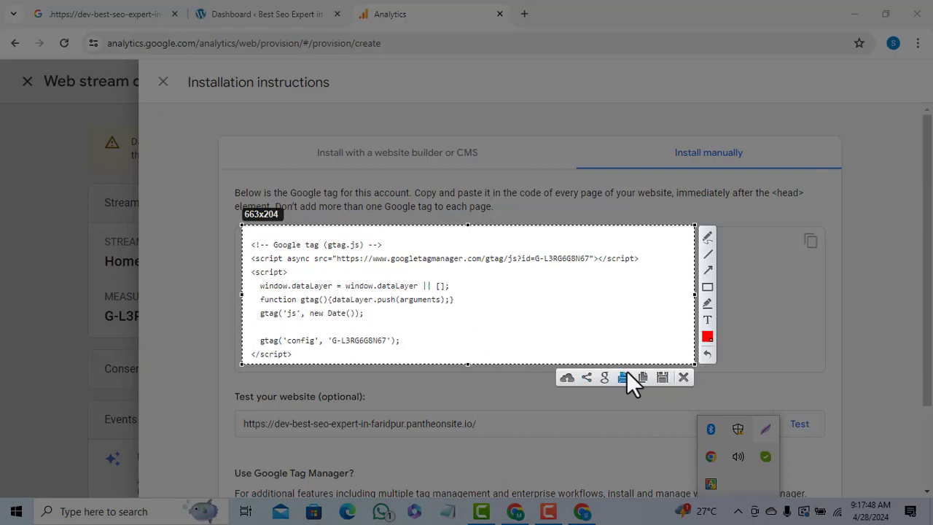
{"action": "left_click", "coordinate": [685, 379]}
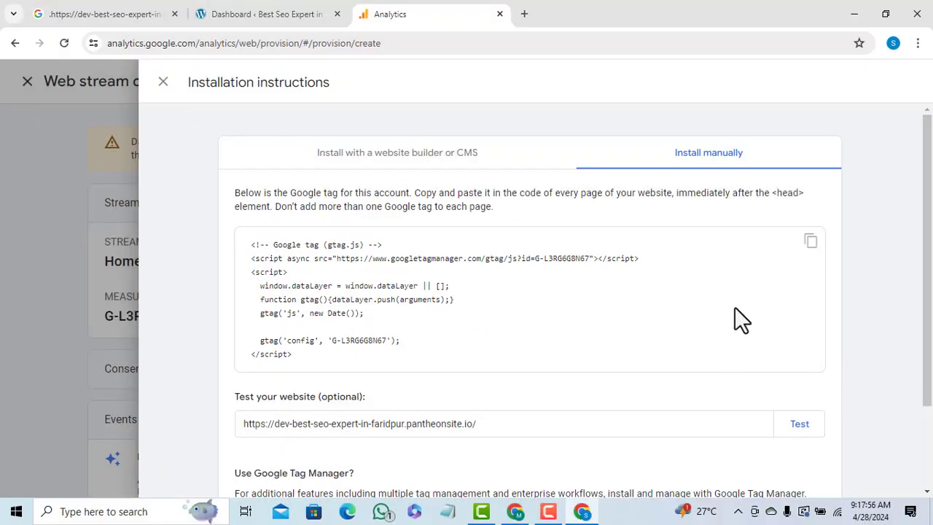
{"action": "left_click", "coordinate": [811, 242]}
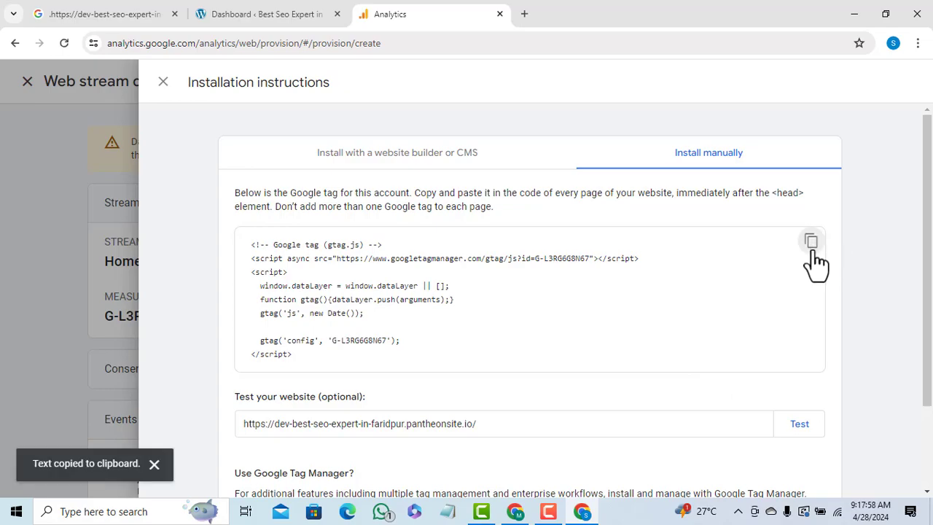
- In the WordPress dashboard, go to Plugins > Add New Plugin
{"action": "left_click", "coordinate": [259, 13]}
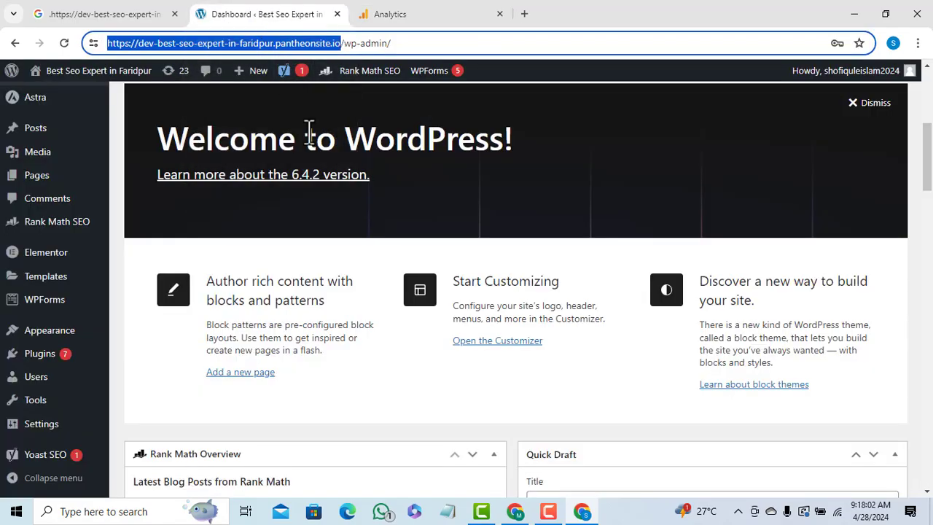
{"action": "mouse_move", "coordinate": [84, 406]}
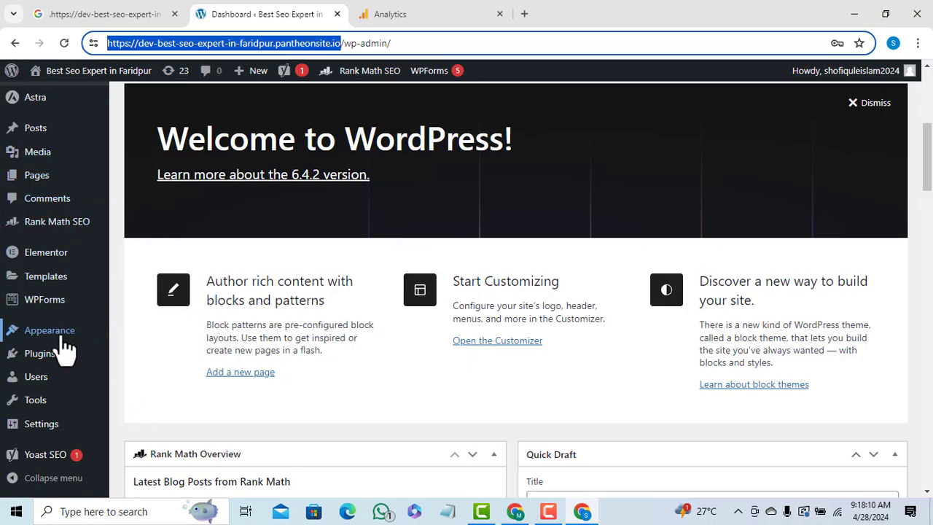
{"action": "mouse_move", "coordinate": [42, 357]}
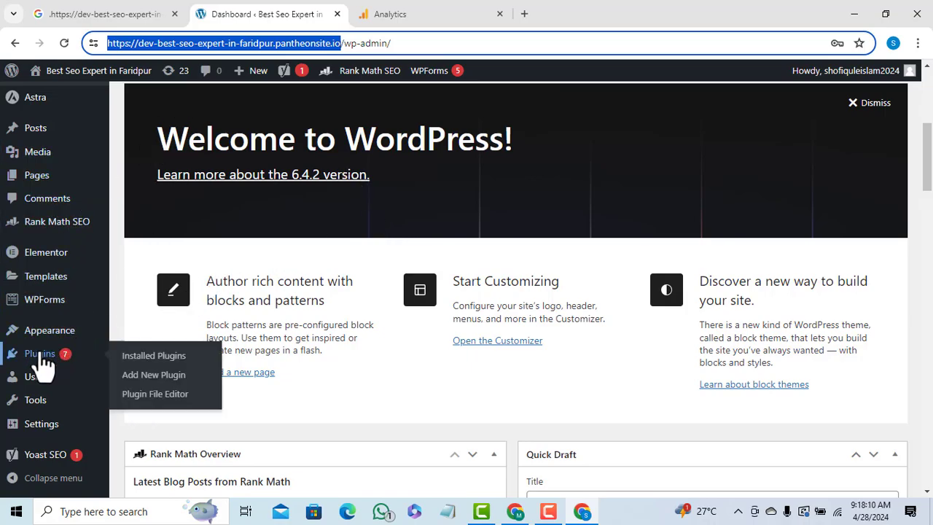
{"action": "left_click", "coordinate": [170, 375]}
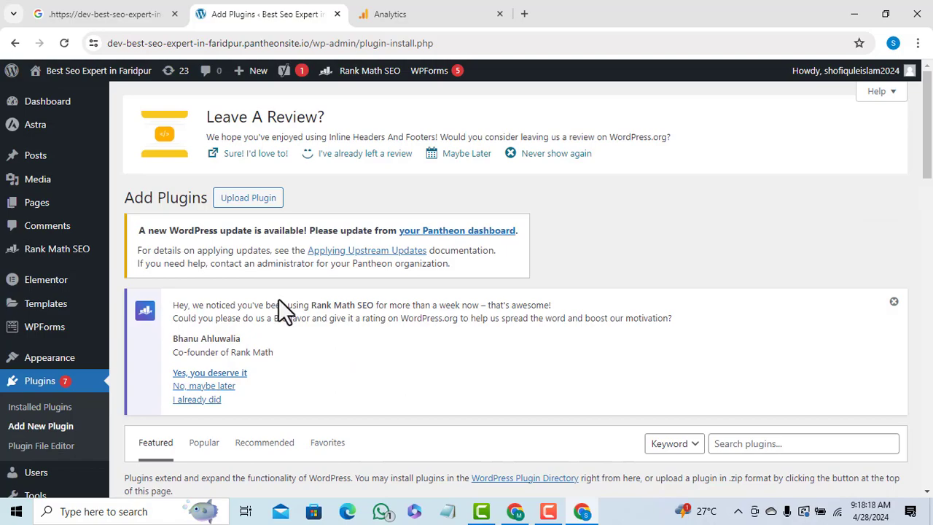
{"action": "scroll", "coordinate": [280, 306], "scroll_direction": "down", "scroll_amount": 5}
{"action": "scroll", "coordinate": [289, 303], "scroll_direction": "up", "scroll_amount": 5}
- Search plugins for 'Insert header and footer' and start a screenshot of the results
{"action": "left_click", "coordinate": [739, 444]}
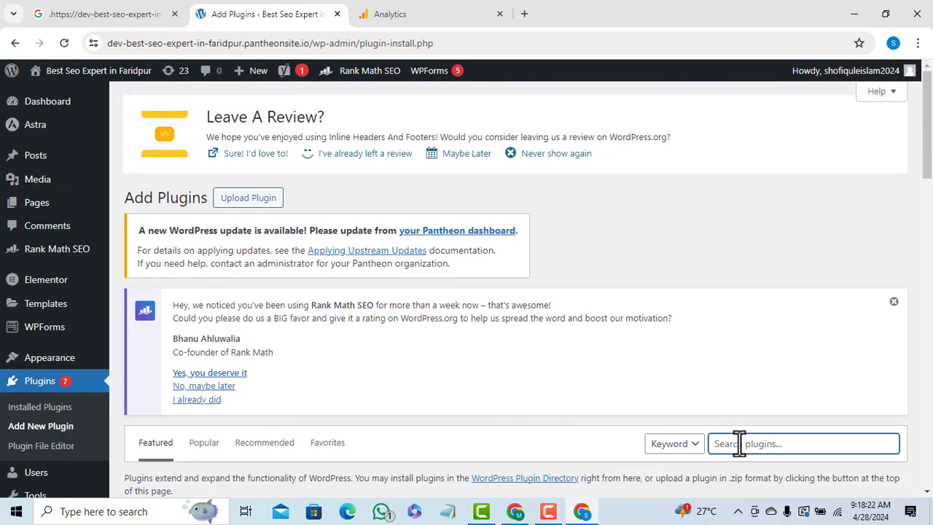
{"action": "type", "text": "Insert heas"}
{"action": "key", "text": "BackSpace"}
{"action": "type", "text": "da"}
{"action": "type", "text": "r and"}
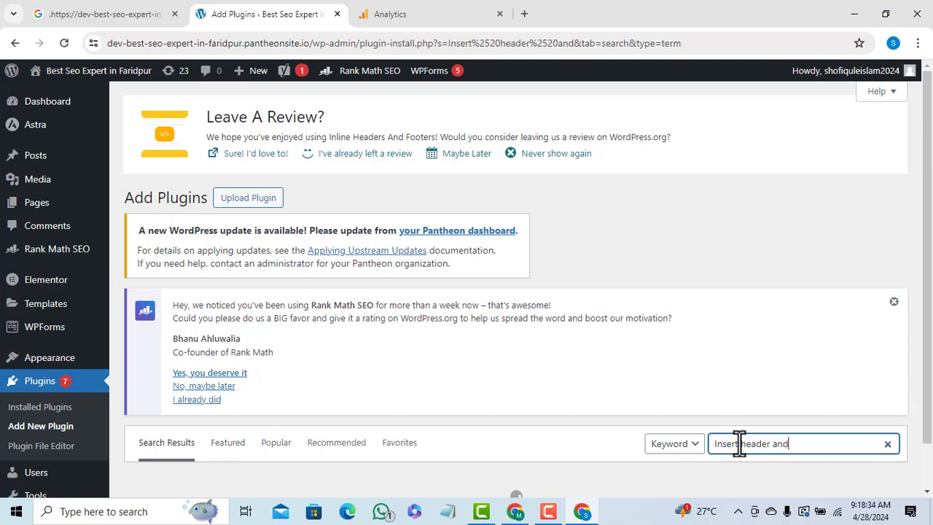
{"action": "type", "text": "f"}
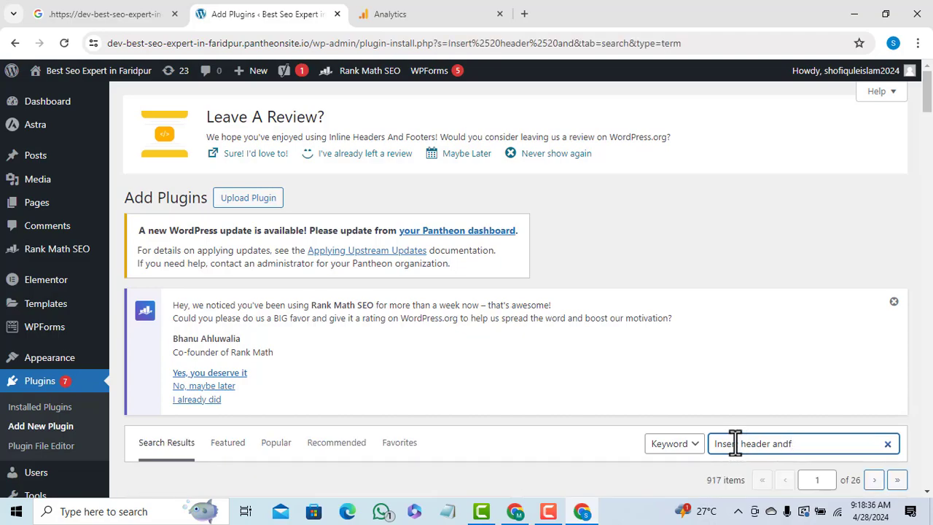
{"action": "type", "text": "gfooter"}
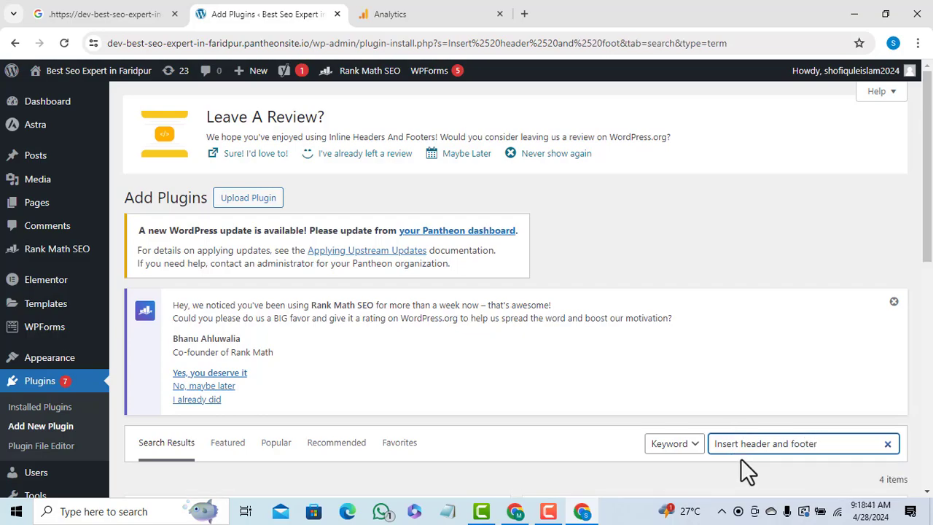
{"action": "scroll", "coordinate": [740, 458], "scroll_direction": "down", "scroll_amount": 1}
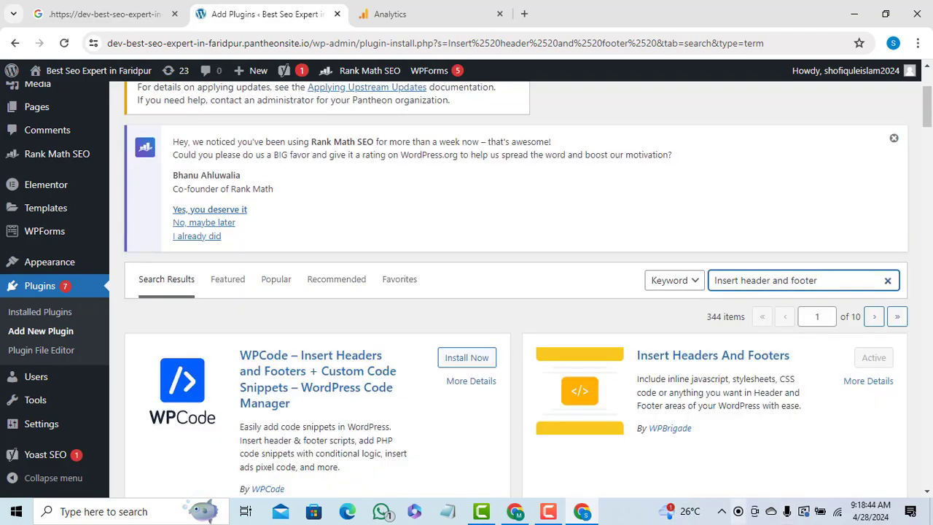
{"action": "scroll", "coordinate": [590, 396], "scroll_direction": "down", "scroll_amount": 2}
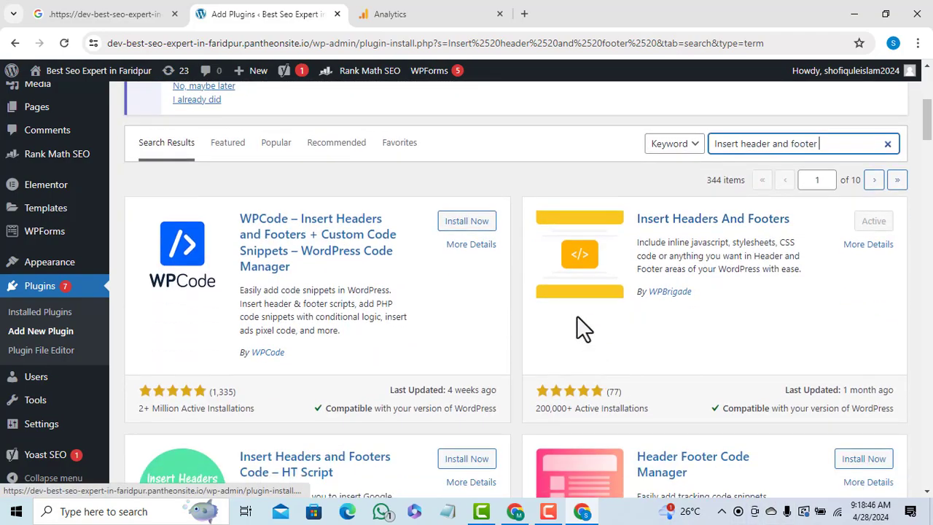
{"action": "left_click", "coordinate": [721, 511]}
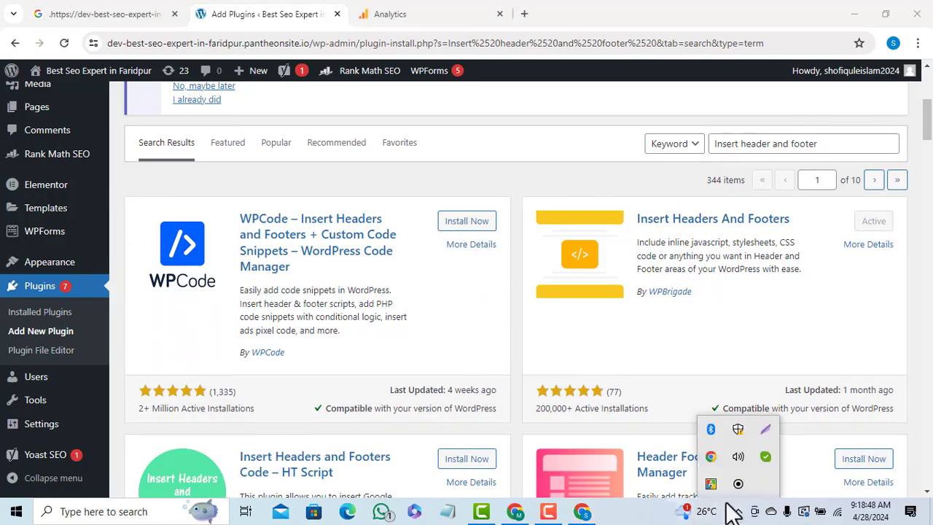
{"action": "left_click", "coordinate": [765, 430]}
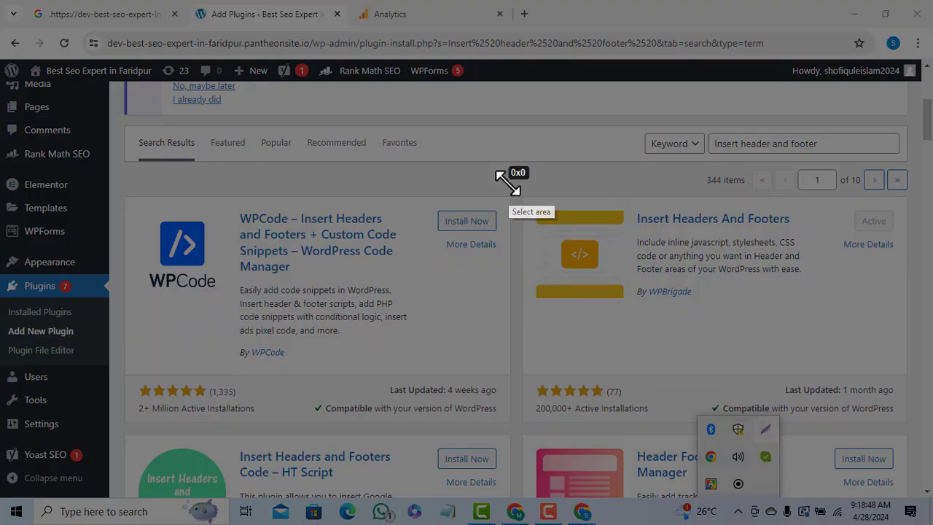
- Capture a 600x254 Lightshot image of the Insert Headers And Footers card, then close it
{"action": "left_click_drag", "start_coordinate": [508, 182], "coordinate": [916, 355]}
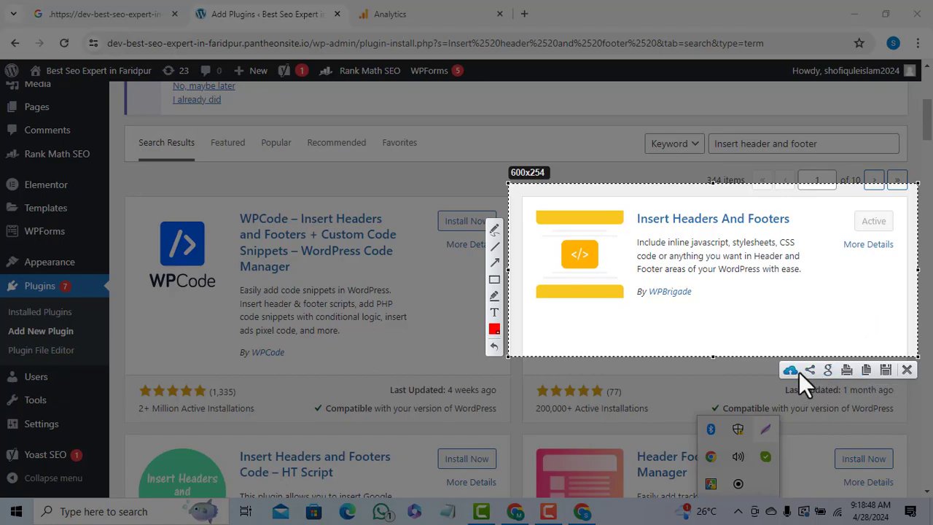
{"action": "left_click", "coordinate": [901, 370]}
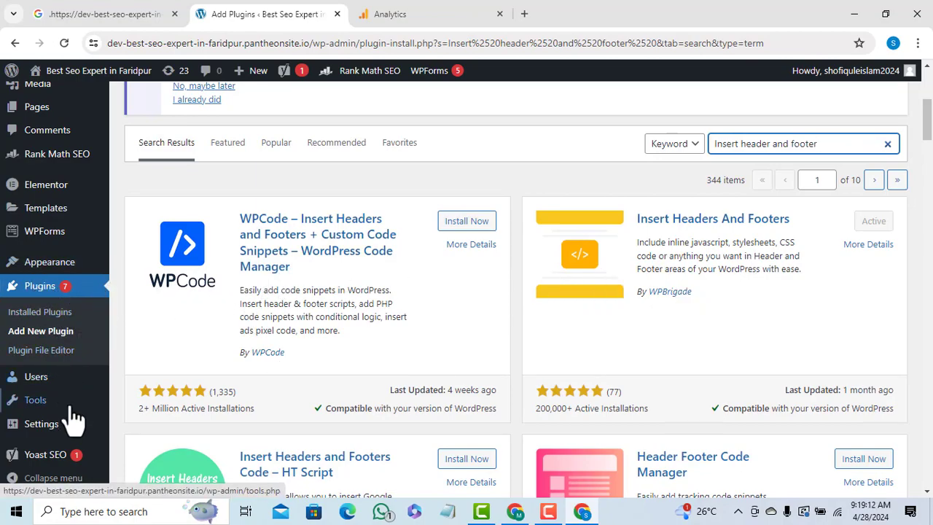
- Open the WP Headers and Footers settings and delete the old Scripts in Header code
{"action": "mouse_move", "coordinate": [68, 436]}
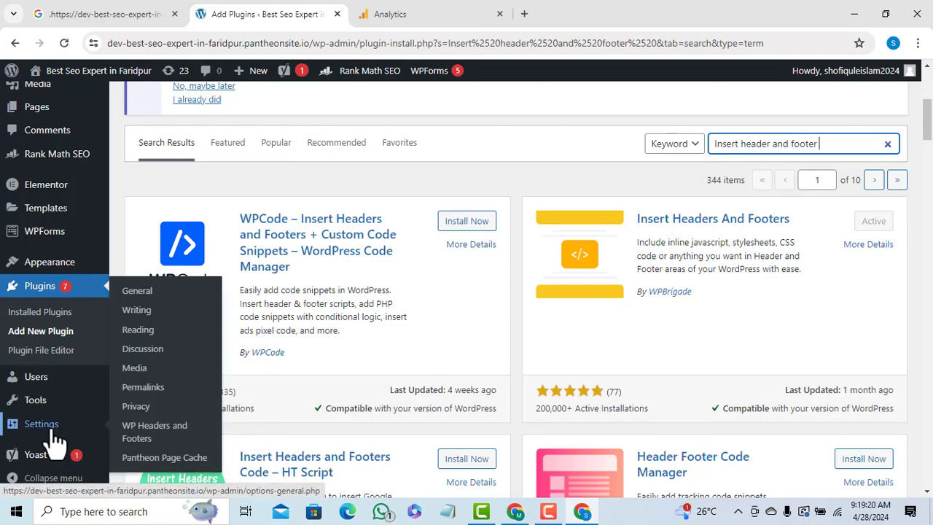
{"action": "left_click", "coordinate": [169, 440]}
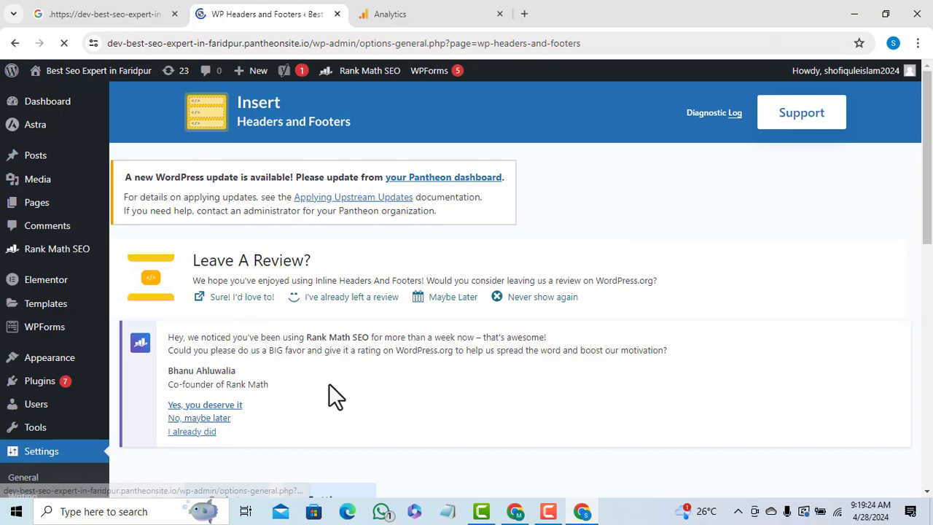
{"action": "scroll", "coordinate": [300, 350], "scroll_direction": "down", "scroll_amount": 3}
{"action": "scroll", "coordinate": [301, 341], "scroll_direction": "up", "scroll_amount": 3}
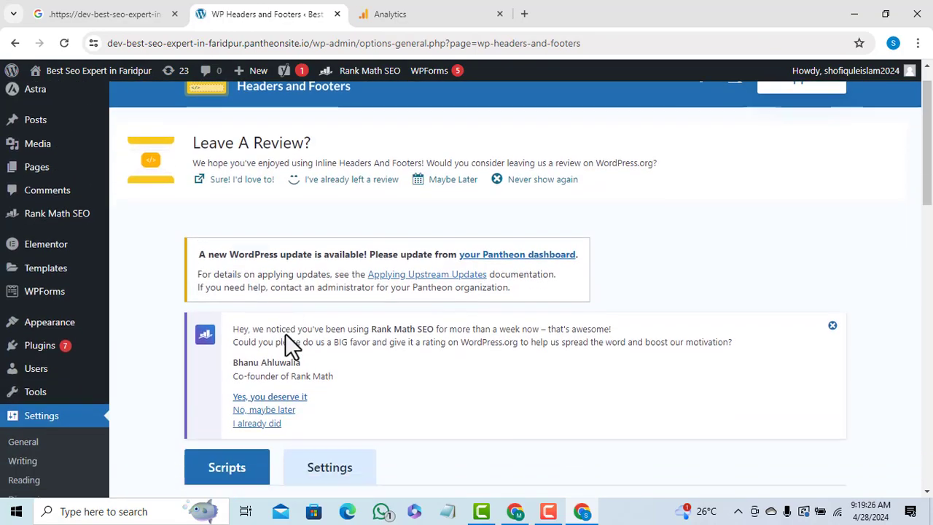
{"action": "scroll", "coordinate": [285, 333], "scroll_direction": "down", "scroll_amount": 4}
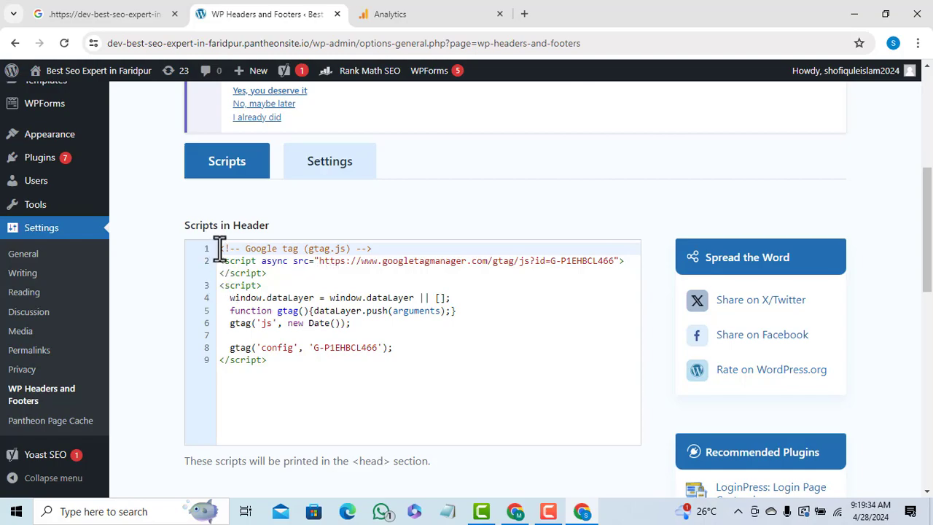
{"action": "left_click_drag", "start_coordinate": [219, 248], "coordinate": [476, 392]}
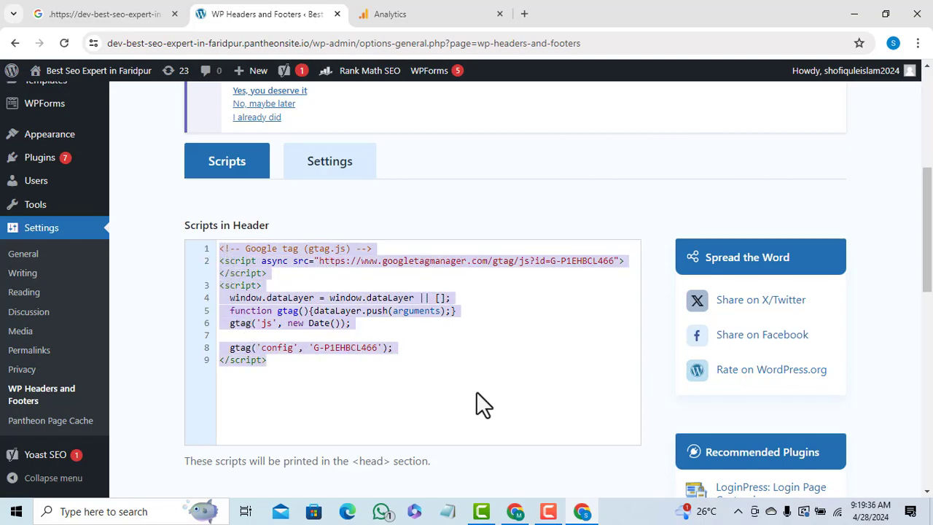
{"action": "key", "text": "BackSpace"}
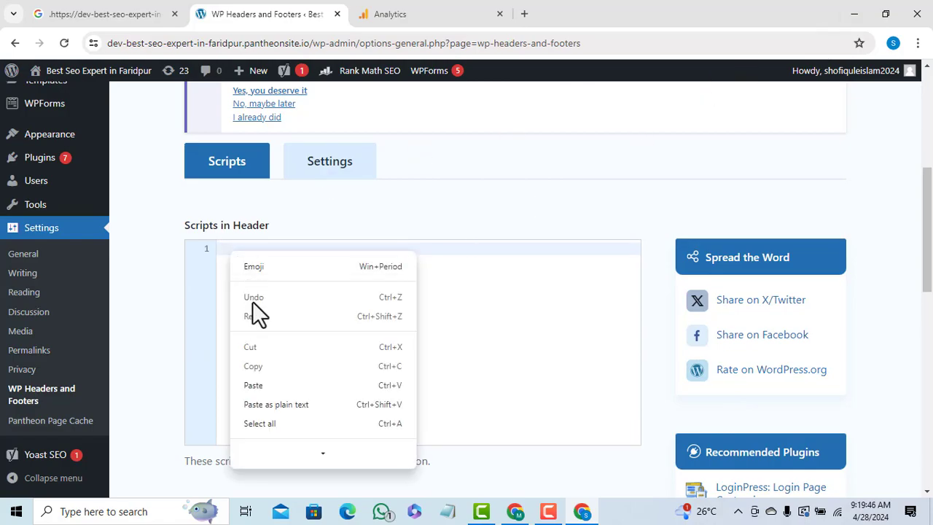
- Paste the new Google tag into Scripts in Header, save the changes, and return to Analytics
{"action": "left_click", "coordinate": [260, 381]}
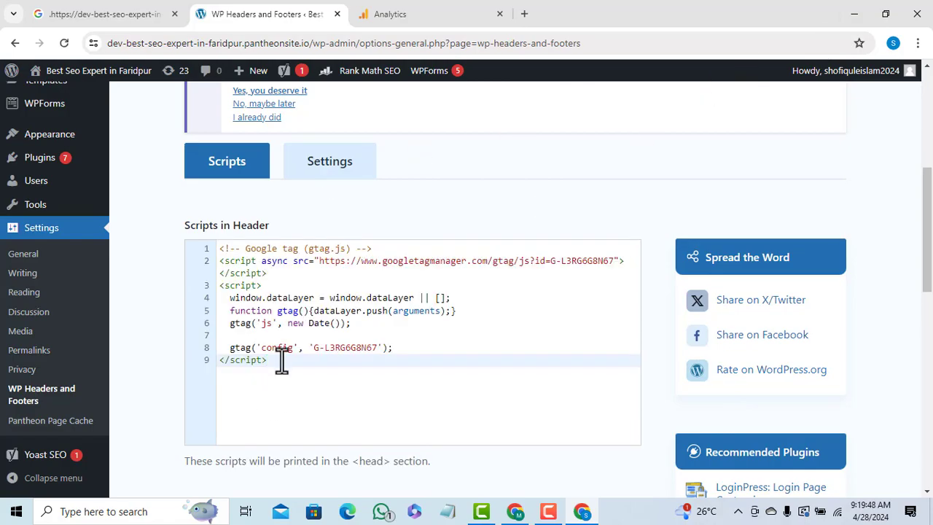
{"action": "scroll", "coordinate": [343, 312], "scroll_direction": "down", "scroll_amount": 9}
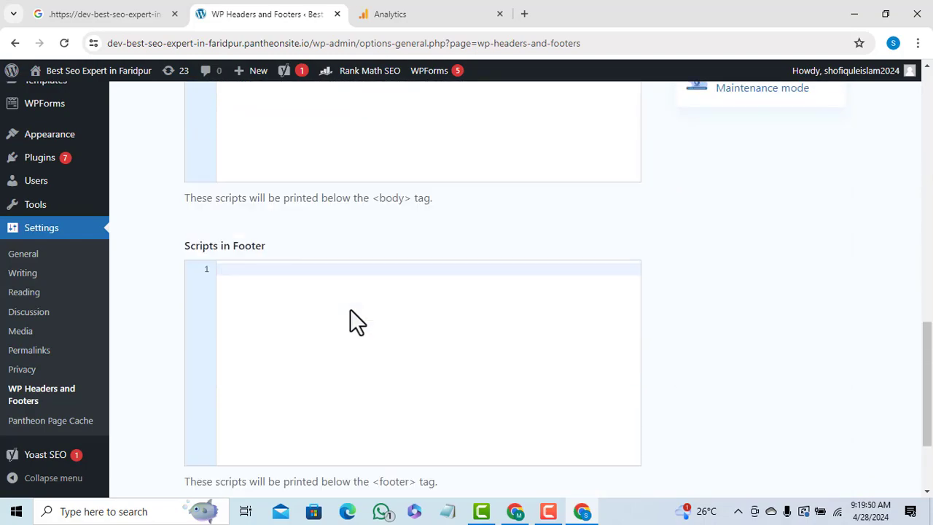
{"action": "scroll", "coordinate": [365, 313], "scroll_direction": "down", "scroll_amount": 1}
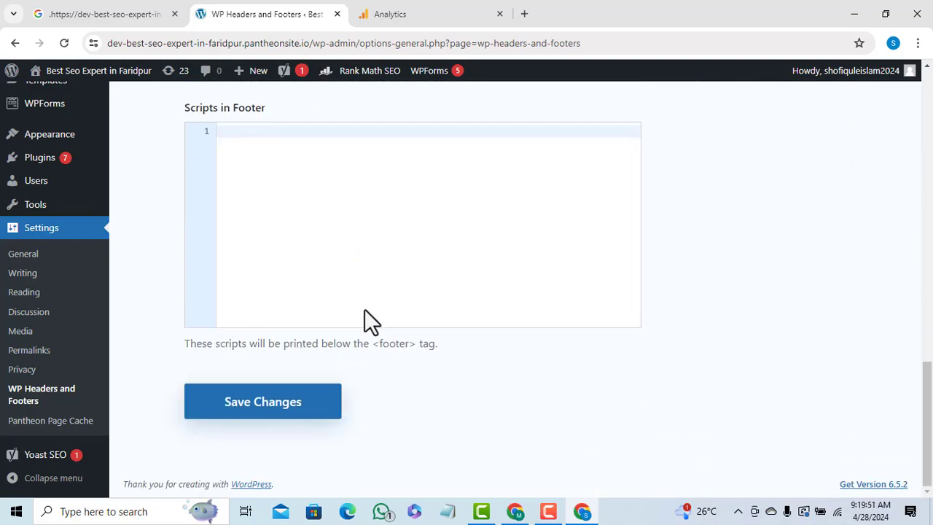
{"action": "left_click", "coordinate": [277, 409]}
{"action": "left_click", "coordinate": [269, 406]}
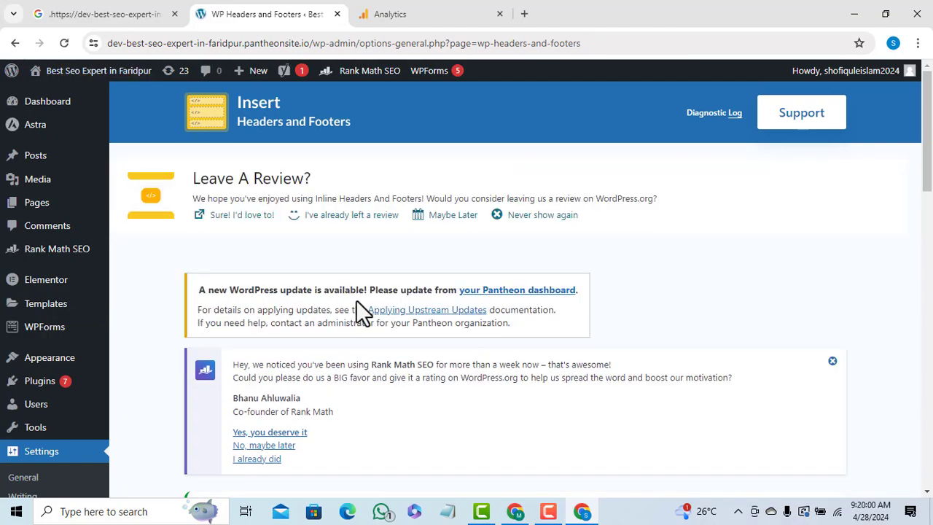
{"action": "scroll", "coordinate": [515, 234], "scroll_direction": "down", "scroll_amount": 6}
{"action": "scroll", "coordinate": [519, 228], "scroll_direction": "up", "scroll_amount": 4}
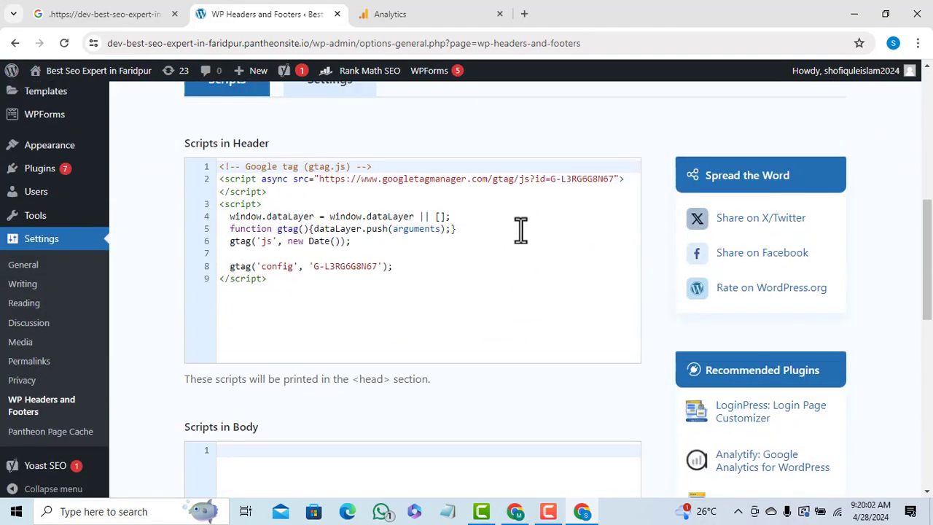
{"action": "left_click", "coordinate": [422, 14]}
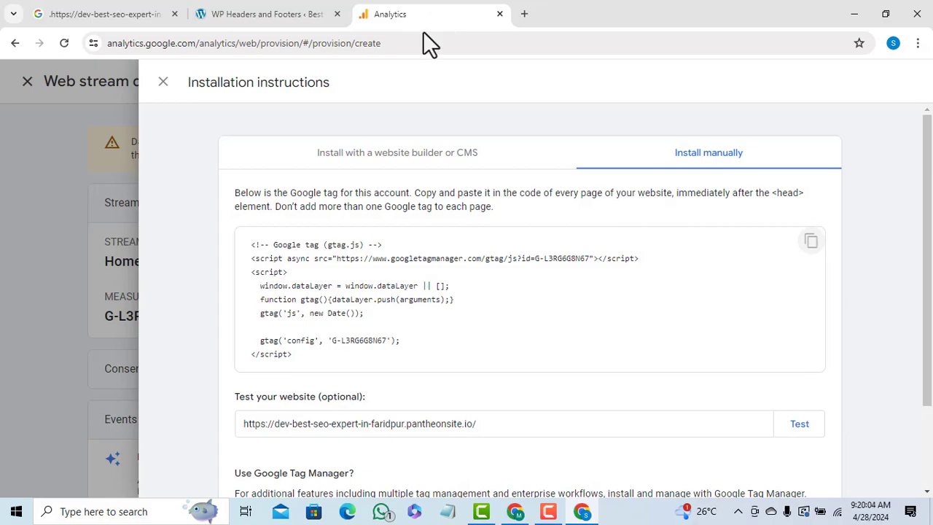
- Close the installation and web stream panels, then advance past Data collection to the pending notice
{"action": "left_click", "coordinate": [163, 82]}
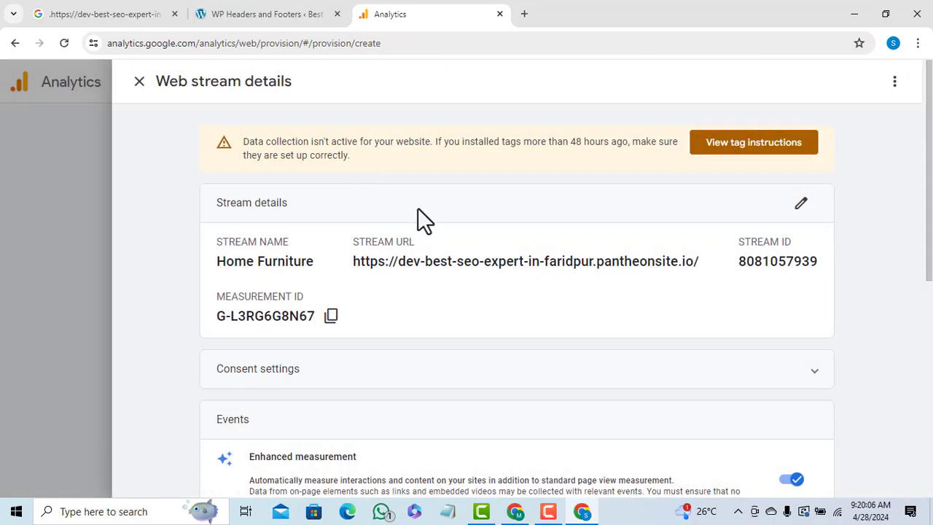
{"action": "left_click", "coordinate": [140, 81]}
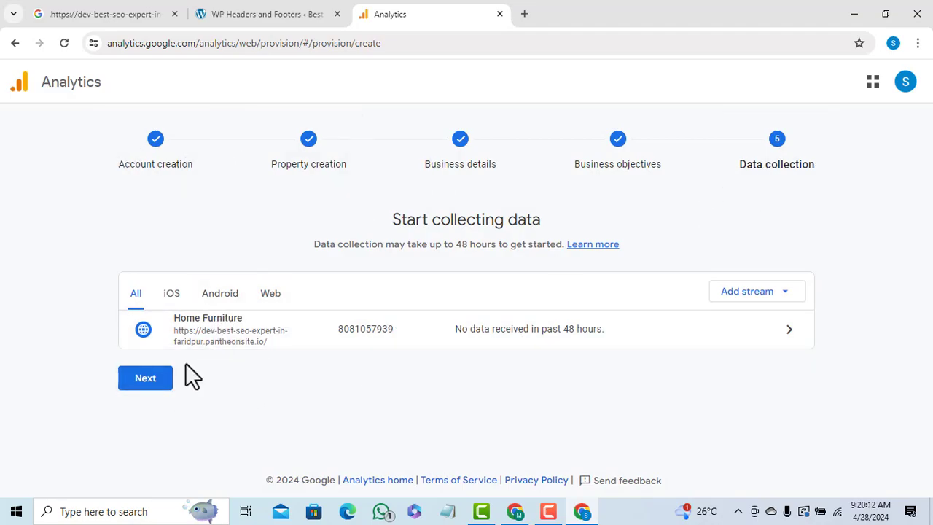
{"action": "left_click", "coordinate": [151, 382]}
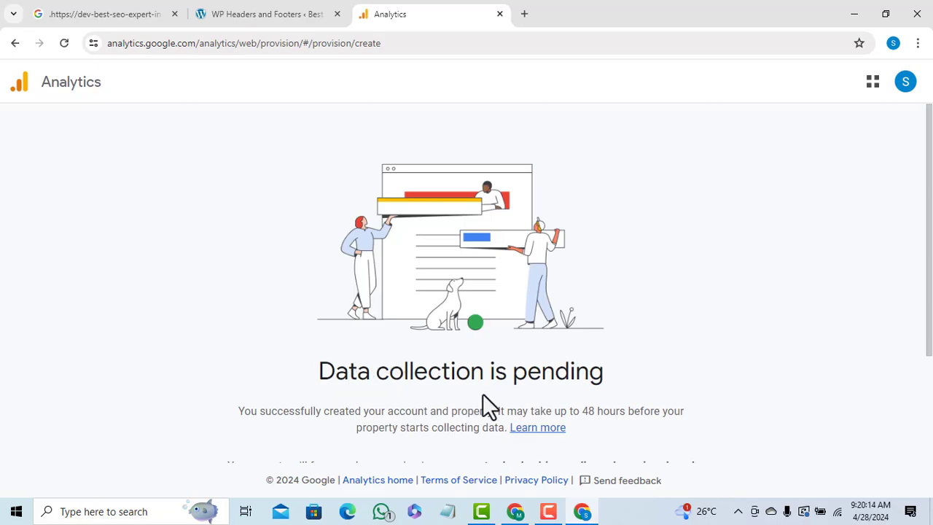
{"action": "scroll", "coordinate": [583, 388], "scroll_direction": "down", "scroll_amount": 1}
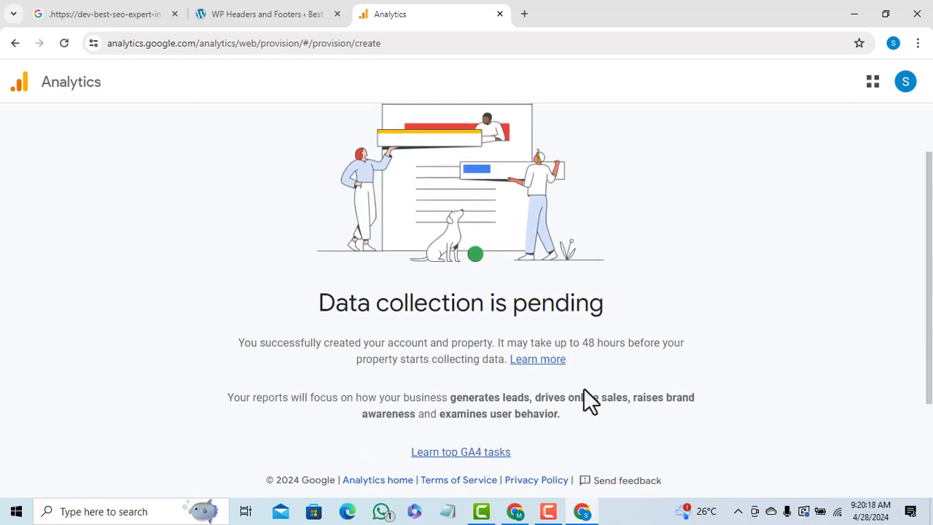
{"action": "scroll", "coordinate": [583, 388], "scroll_direction": "down", "scroll_amount": 1}
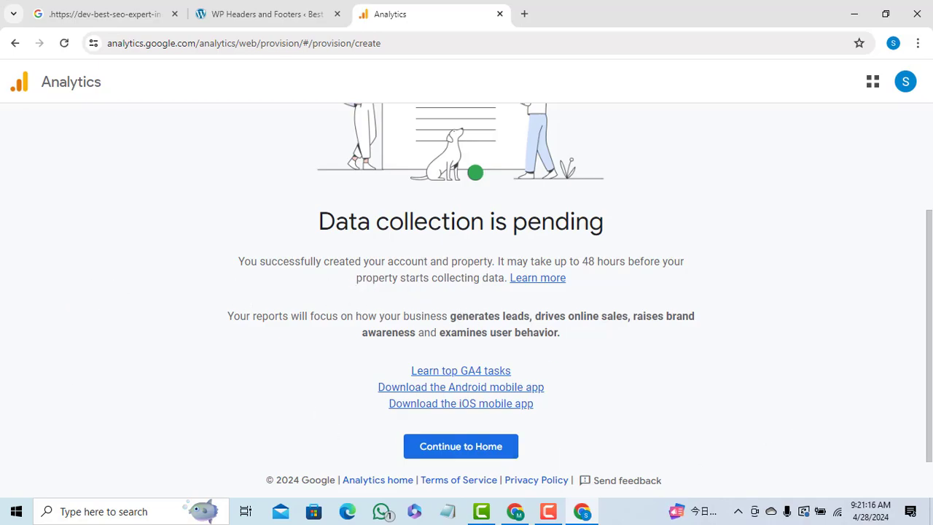
{"action": "scroll", "coordinate": [541, 292], "scroll_direction": "up", "scroll_amount": 2}
{"action": "scroll", "coordinate": [545, 277], "scroll_direction": "down", "scroll_amount": 2}
- Opt in to Performance Suggestions, Feature Announcements, Feedback and Testing, and Offers emails, save, and dismiss the key events notice
{"action": "left_click", "coordinate": [483, 448]}
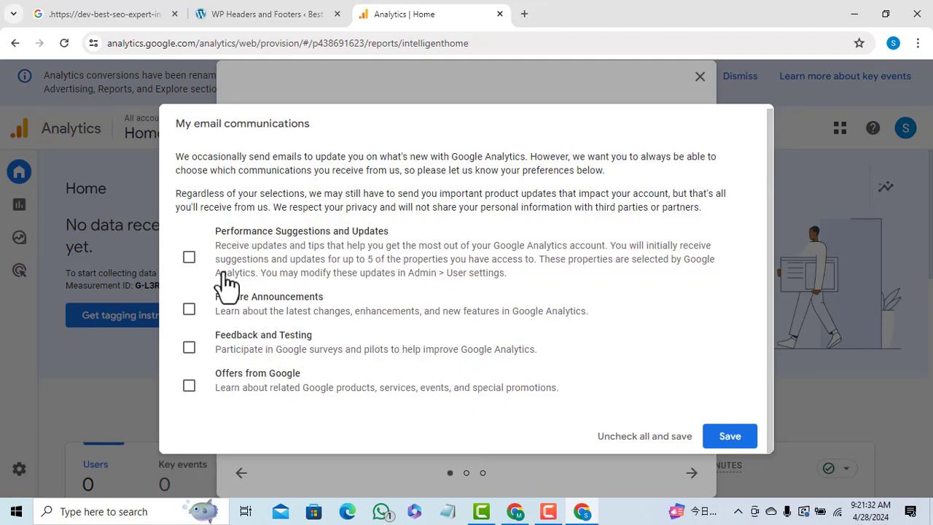
{"action": "left_click", "coordinate": [189, 257]}
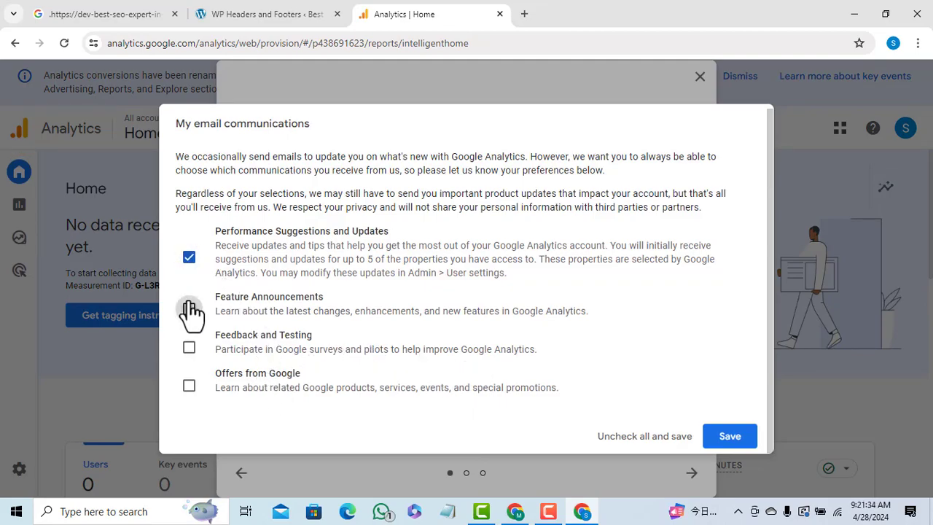
{"action": "left_click", "coordinate": [188, 309]}
{"action": "left_click", "coordinate": [189, 347]}
{"action": "left_click", "coordinate": [189, 384]}
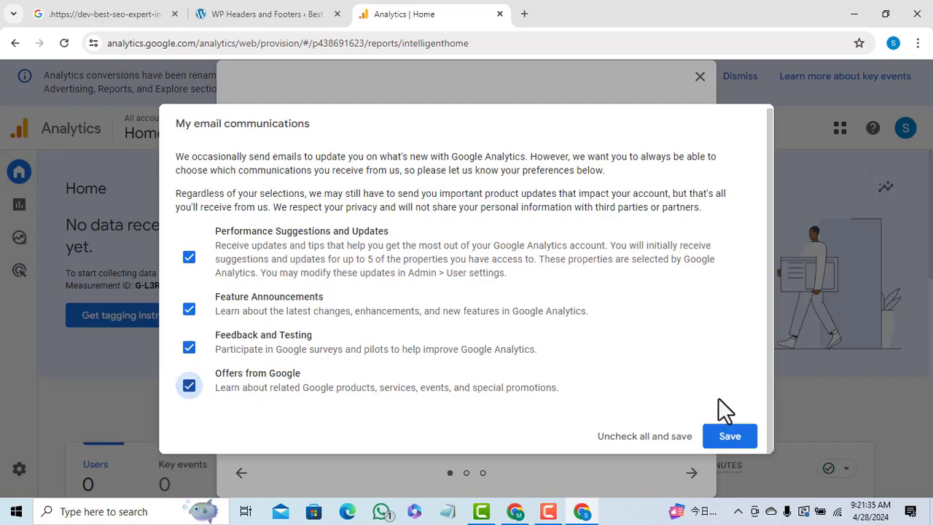
{"action": "left_click", "coordinate": [727, 435]}
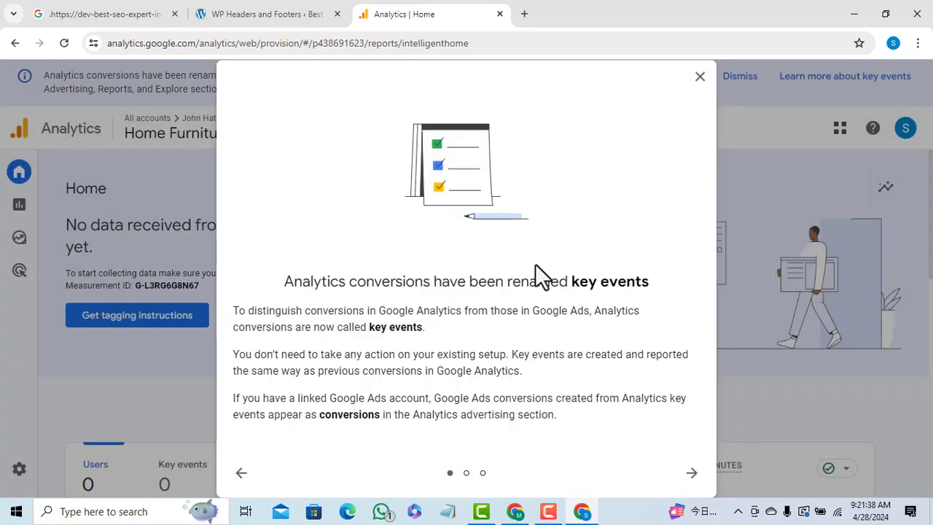
{"action": "left_click", "coordinate": [700, 76]}
{"action": "scroll", "coordinate": [292, 342], "scroll_direction": "down", "scroll_amount": 4}
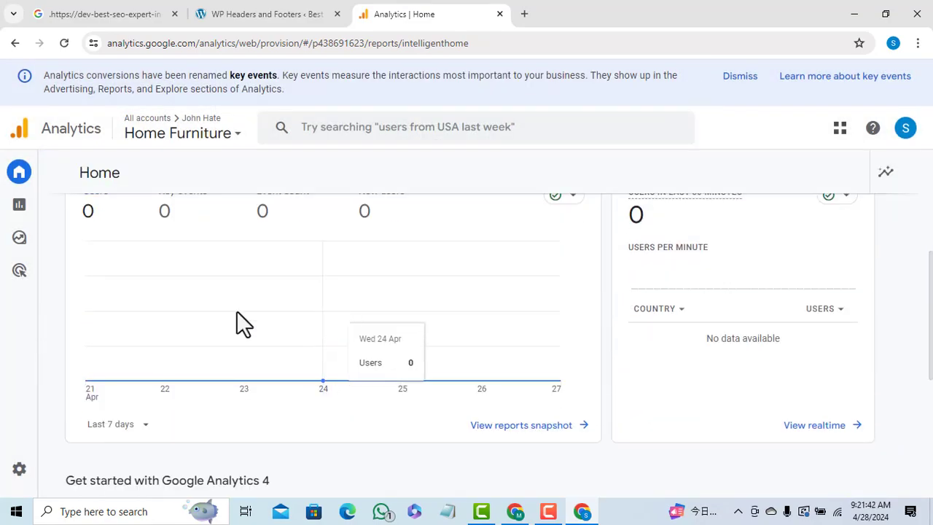
- Open Reports > Raise brand awareness > Overview for Home Furniture, then switch to the other Chrome window
{"action": "scroll", "coordinate": [260, 254], "scroll_direction": "down", "scroll_amount": 4}
{"action": "scroll", "coordinate": [317, 250], "scroll_direction": "up", "scroll_amount": 4}
{"action": "scroll", "coordinate": [317, 250], "scroll_direction": "up", "scroll_amount": 3}
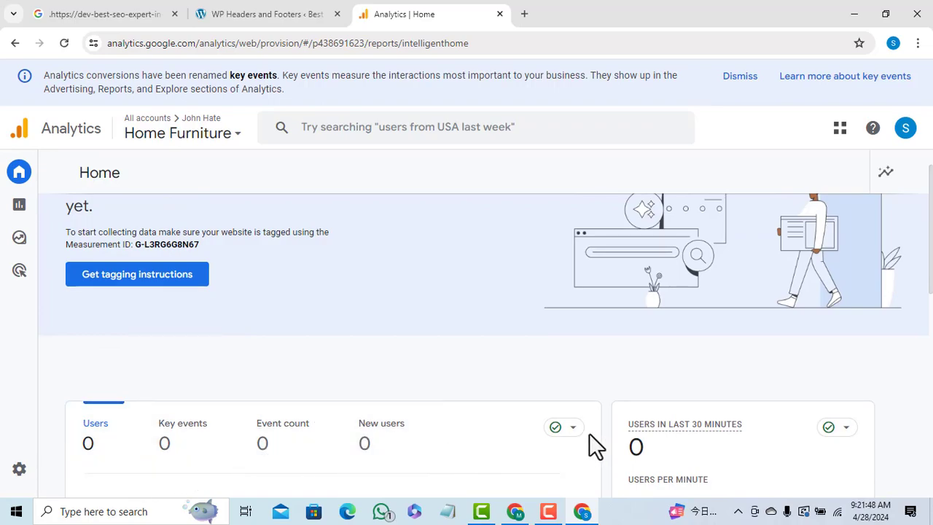
{"action": "mouse_move", "coordinate": [567, 438]}
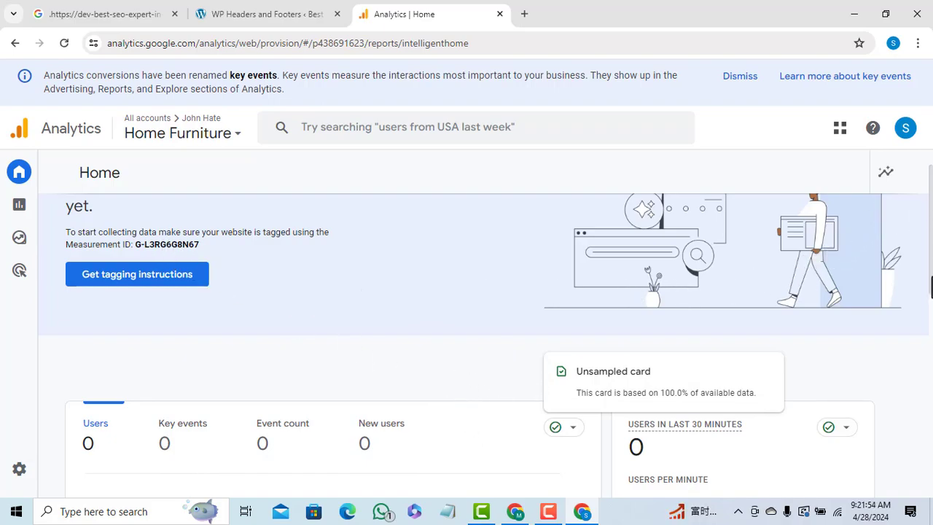
{"action": "left_click", "coordinate": [22, 211]}
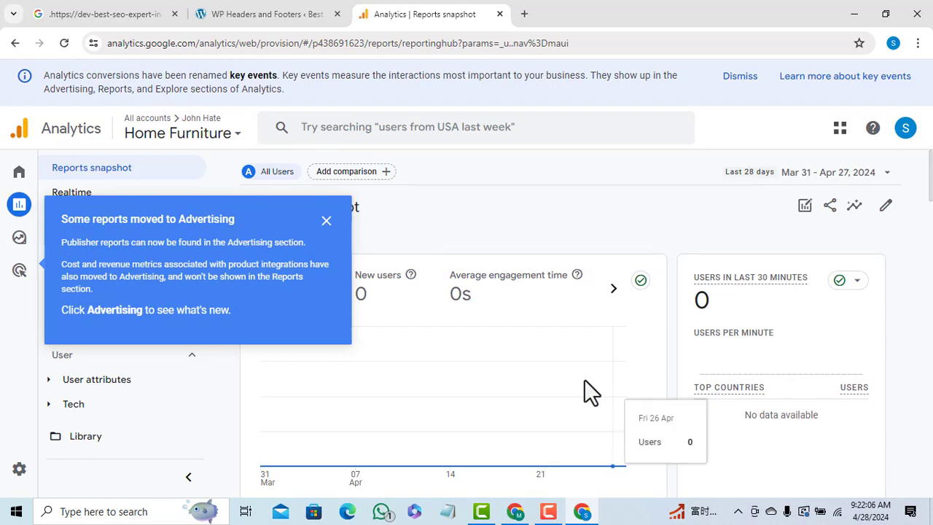
{"action": "left_click", "coordinate": [327, 221]}
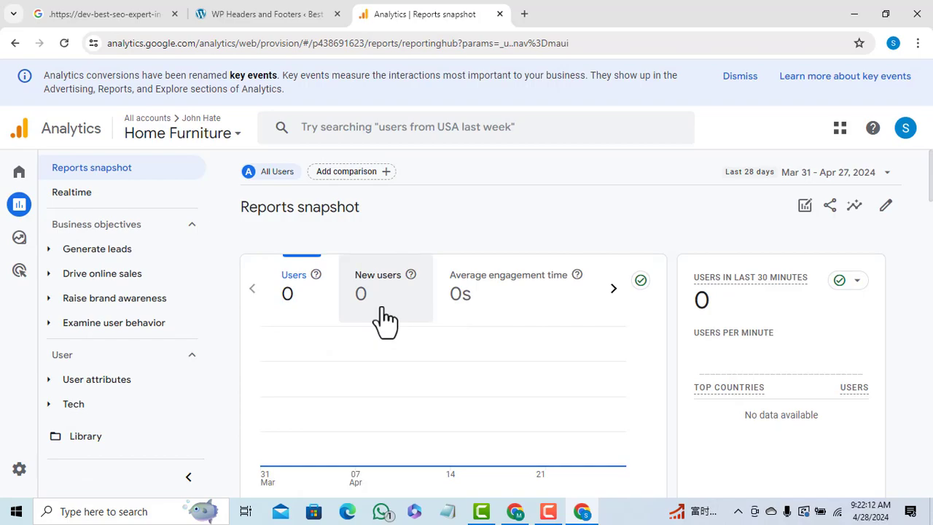
{"action": "left_click", "coordinate": [95, 300]}
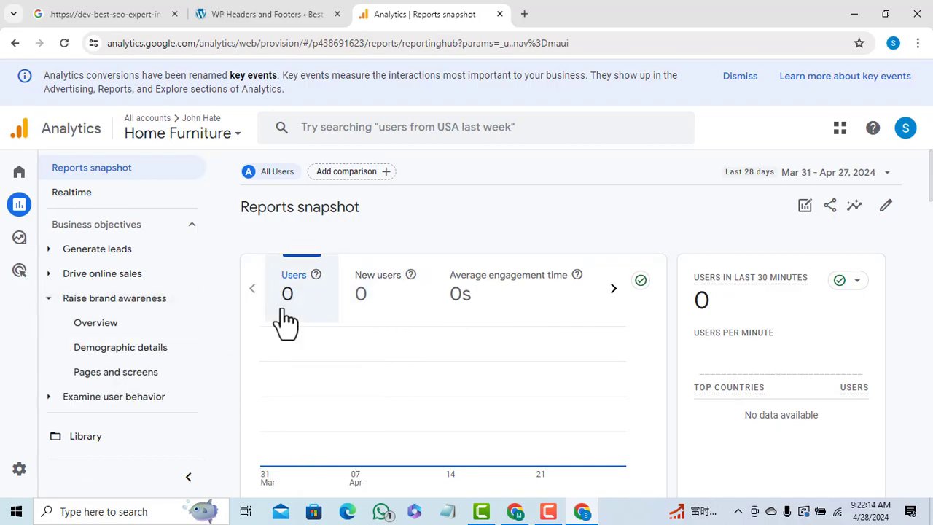
{"action": "left_click", "coordinate": [117, 330]}
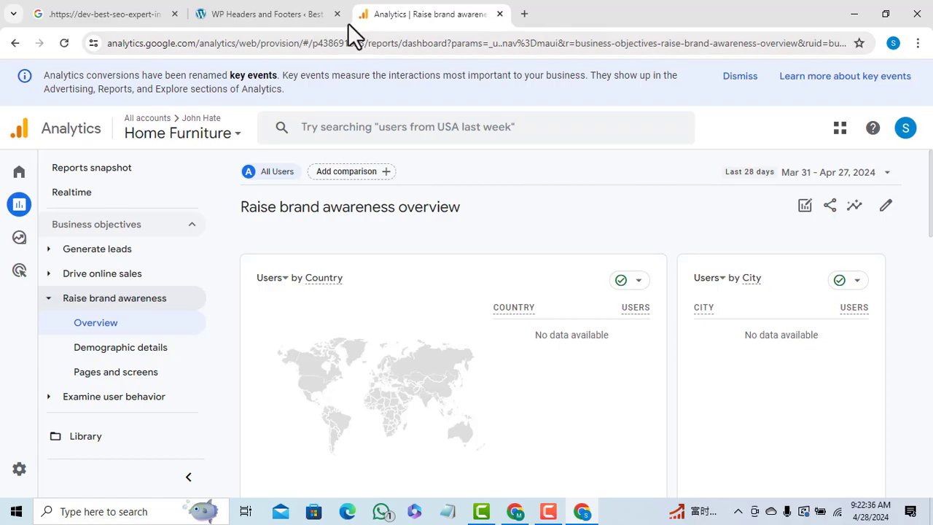
{"action": "left_click", "coordinate": [530, 514]}
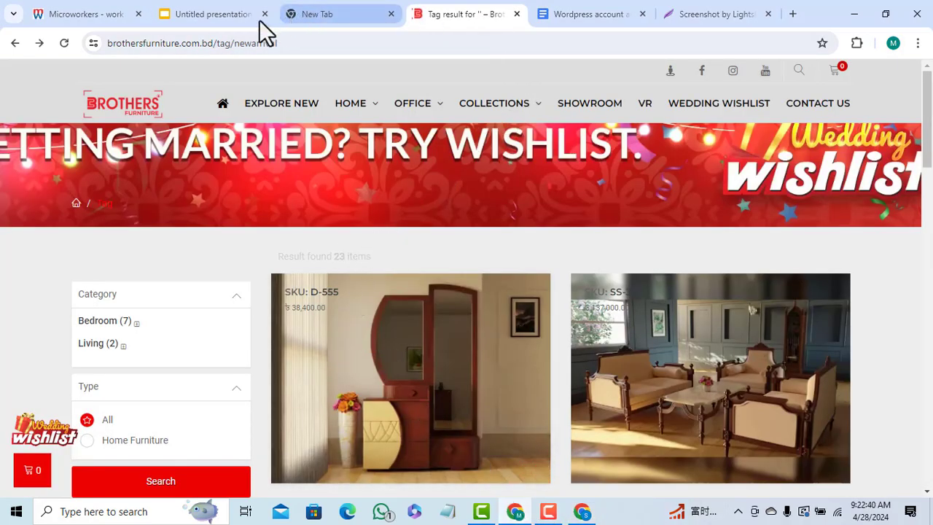
- Go to slide 7 of the Untitled presentation and place the cursor below the '6.Google analytic setup' heading
{"action": "left_click", "coordinate": [259, 20]}
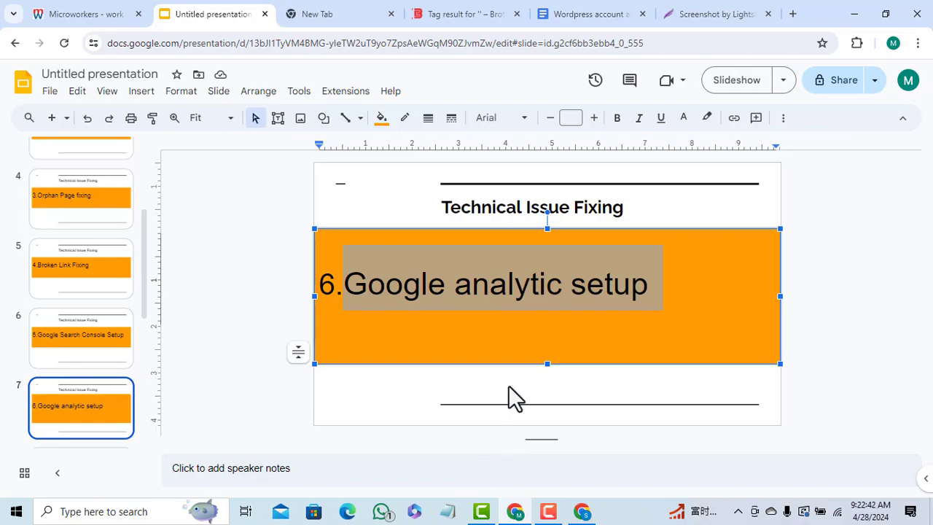
{"action": "left_click", "coordinate": [664, 347]}
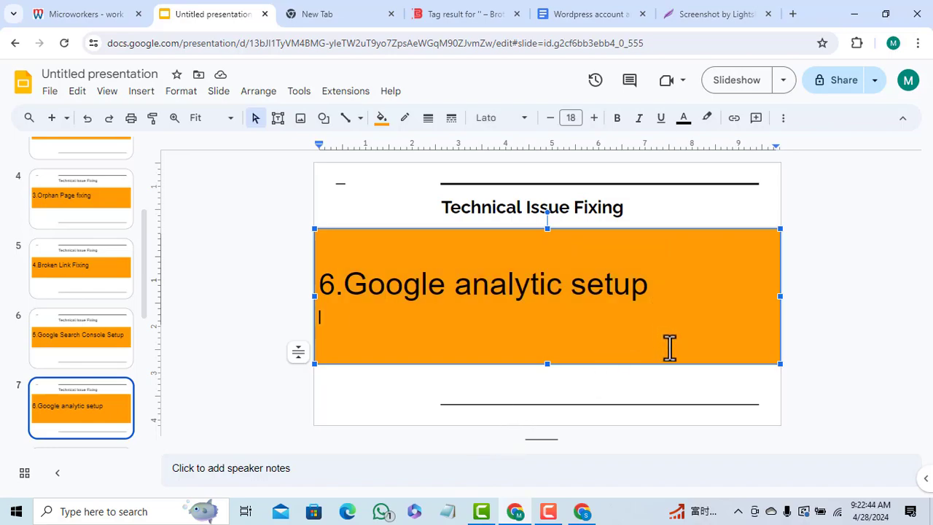